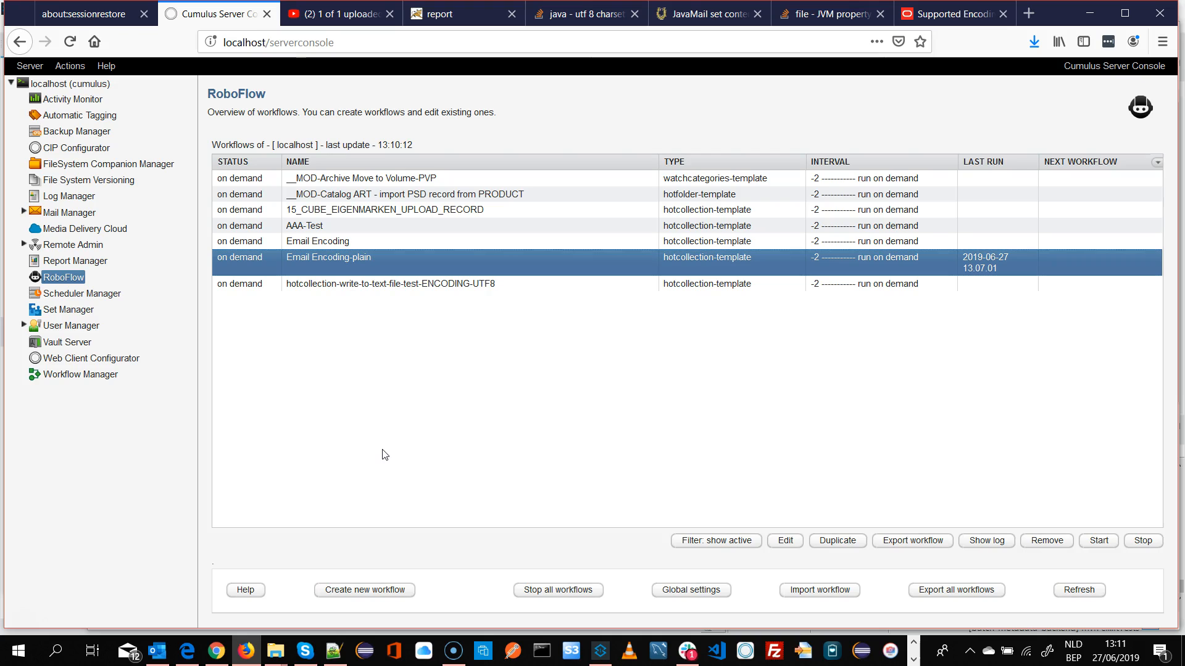
# Remove the e-mail-file-path comment line from the mail body in the Email Encoding-plain workflow's email message configuration and save the workflow
pyautogui.doubleClick(322, 257)
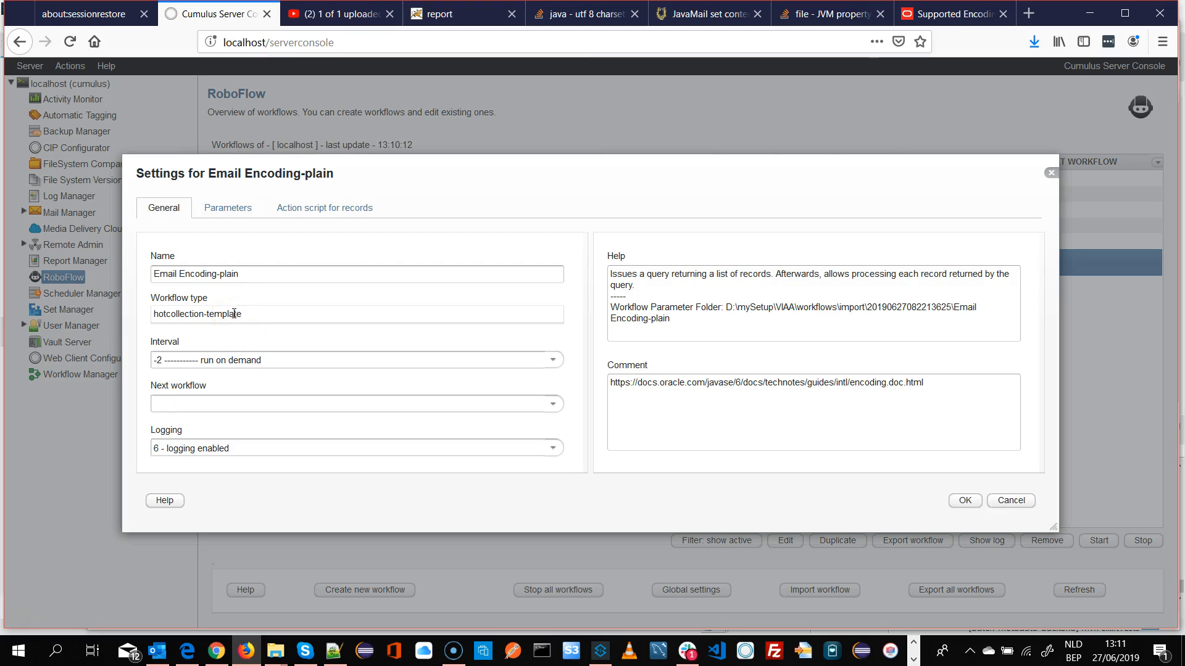
pyautogui.click(228, 207)
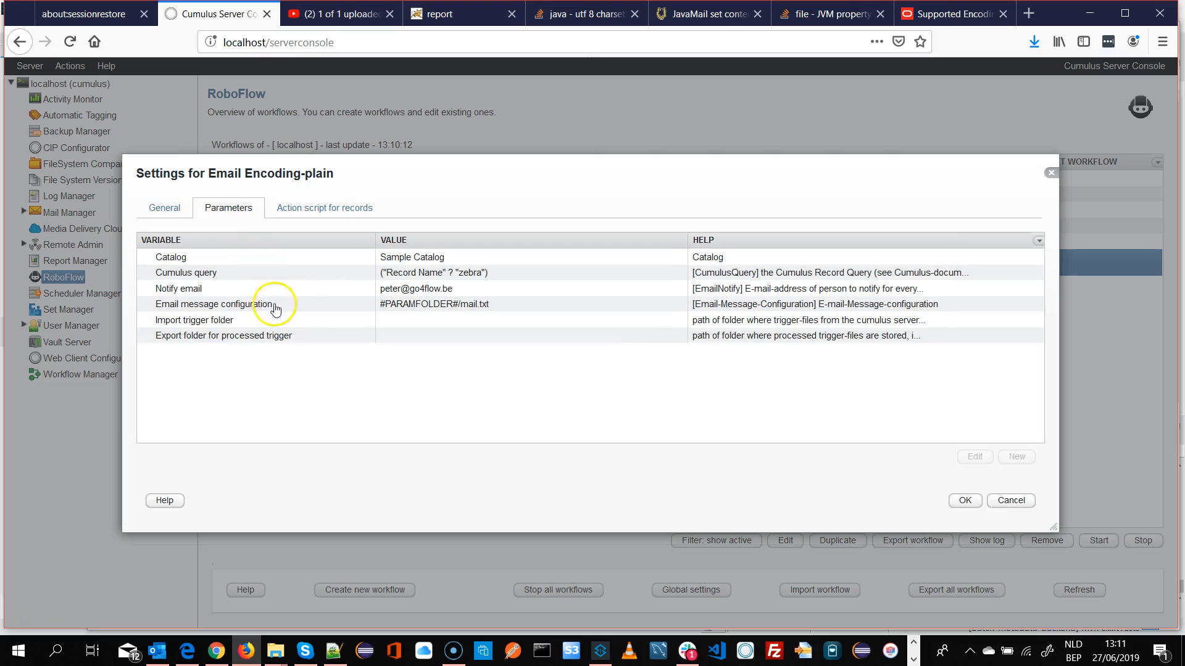
pyautogui.doubleClick(441, 308)
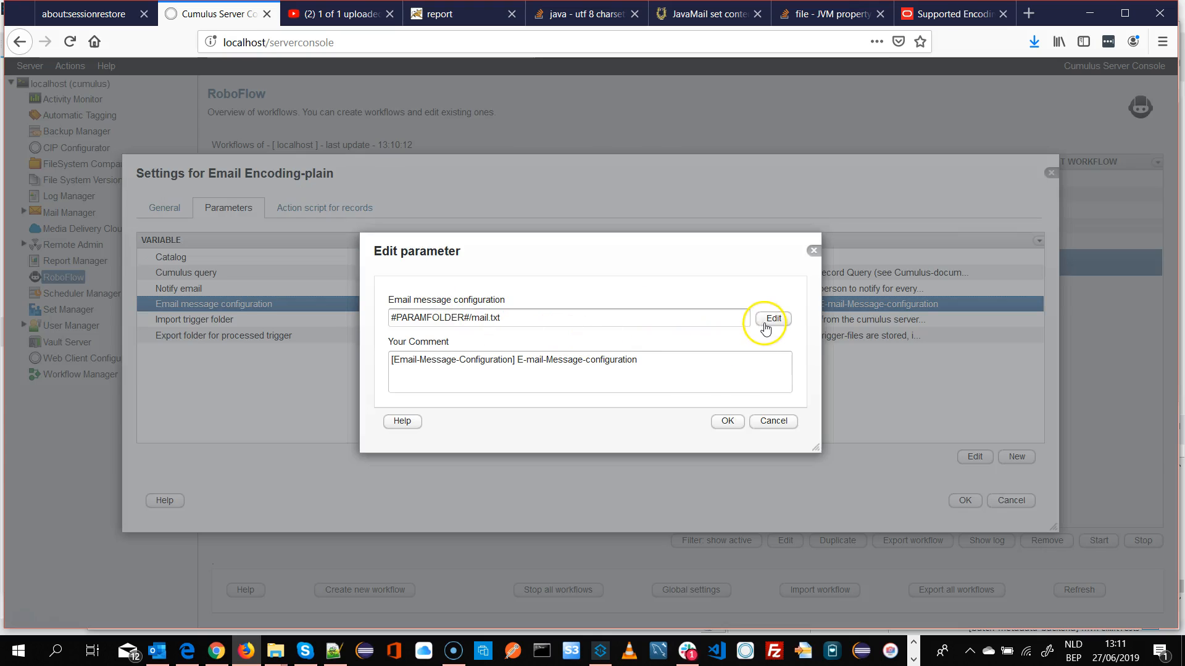
pyautogui.click(766, 327)
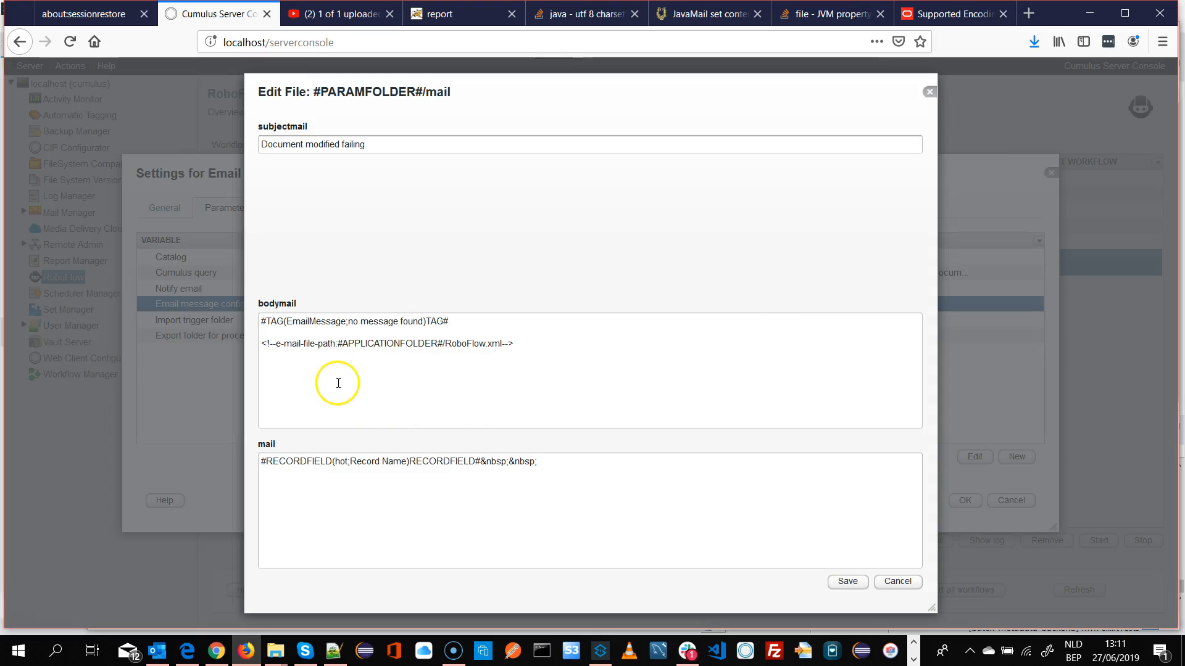
pyautogui.tripleClick(309, 340)
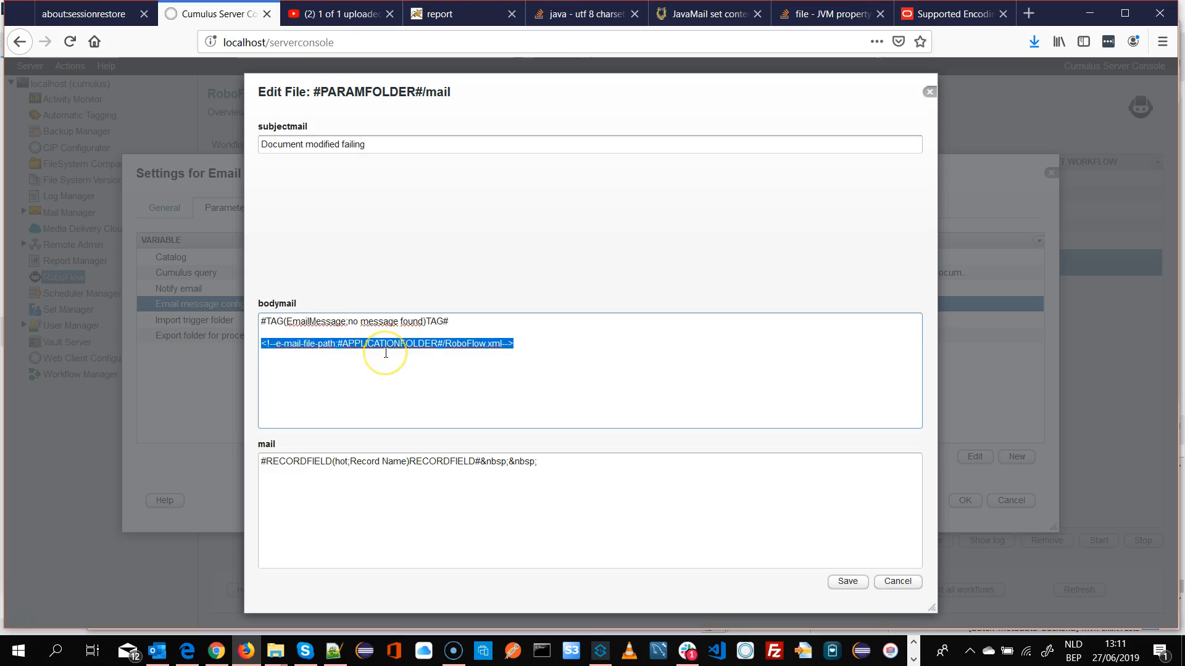
pyautogui.press('BackSpace')
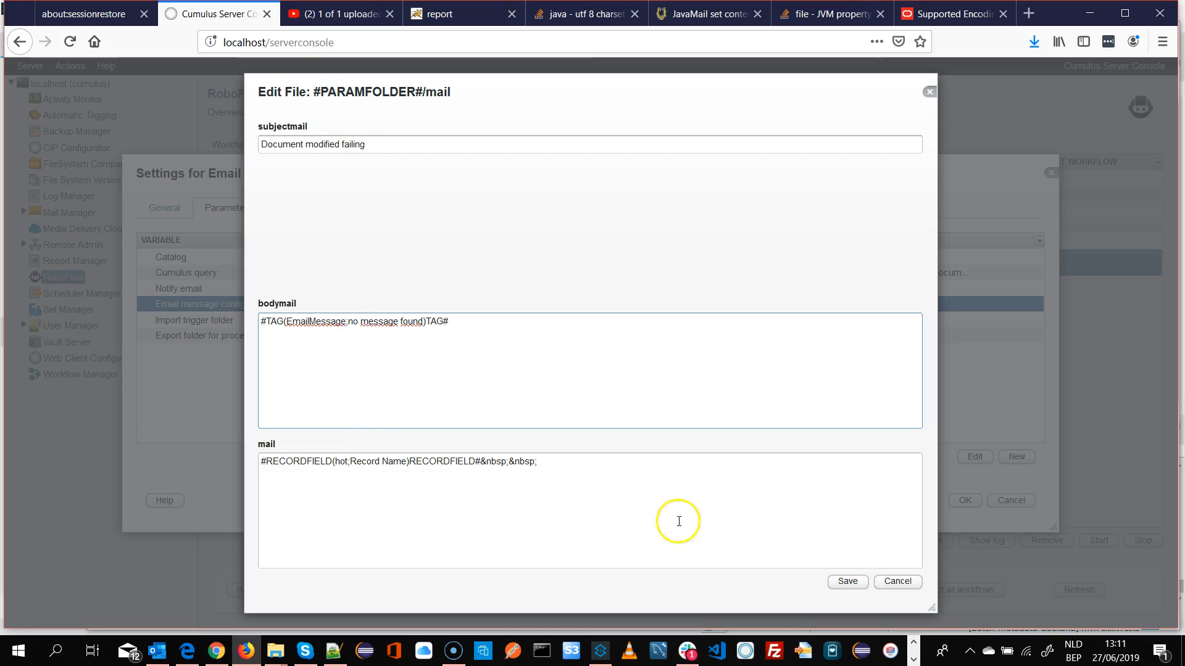
pyautogui.click(851, 583)
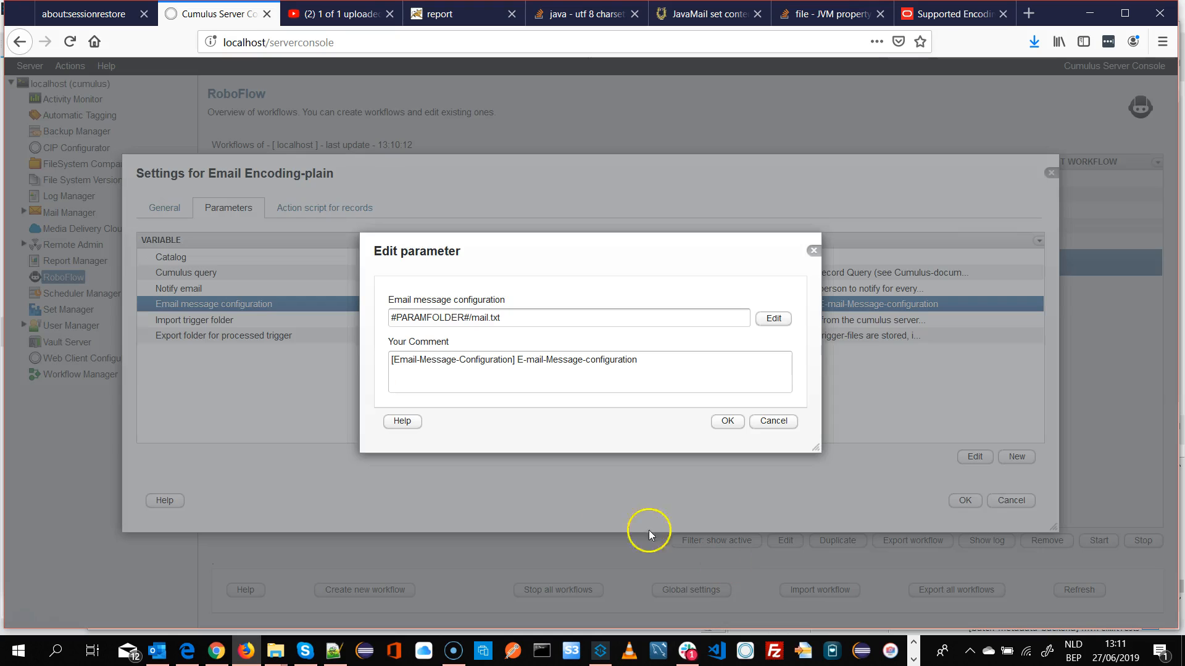
pyautogui.click(727, 421)
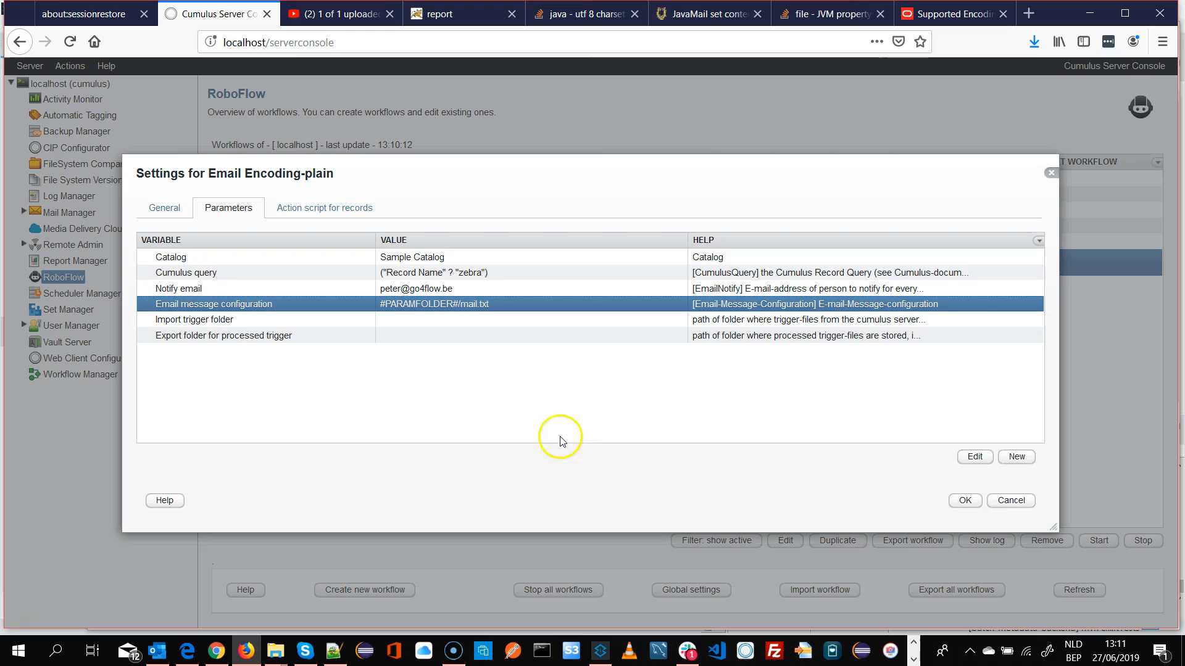
pyautogui.click(958, 505)
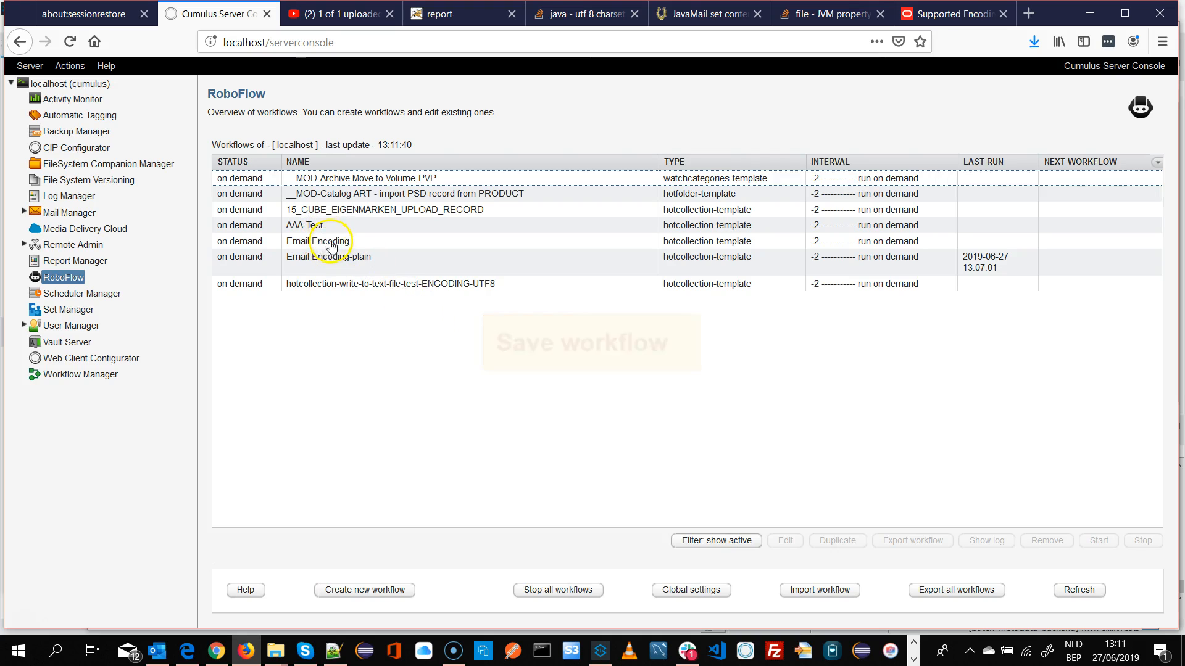
# Run the Email Encoding-plain workflow and review its log for the processed records, especially the file name with Japanese characters
pyautogui.click(355, 262)
pyautogui.click(1089, 548)
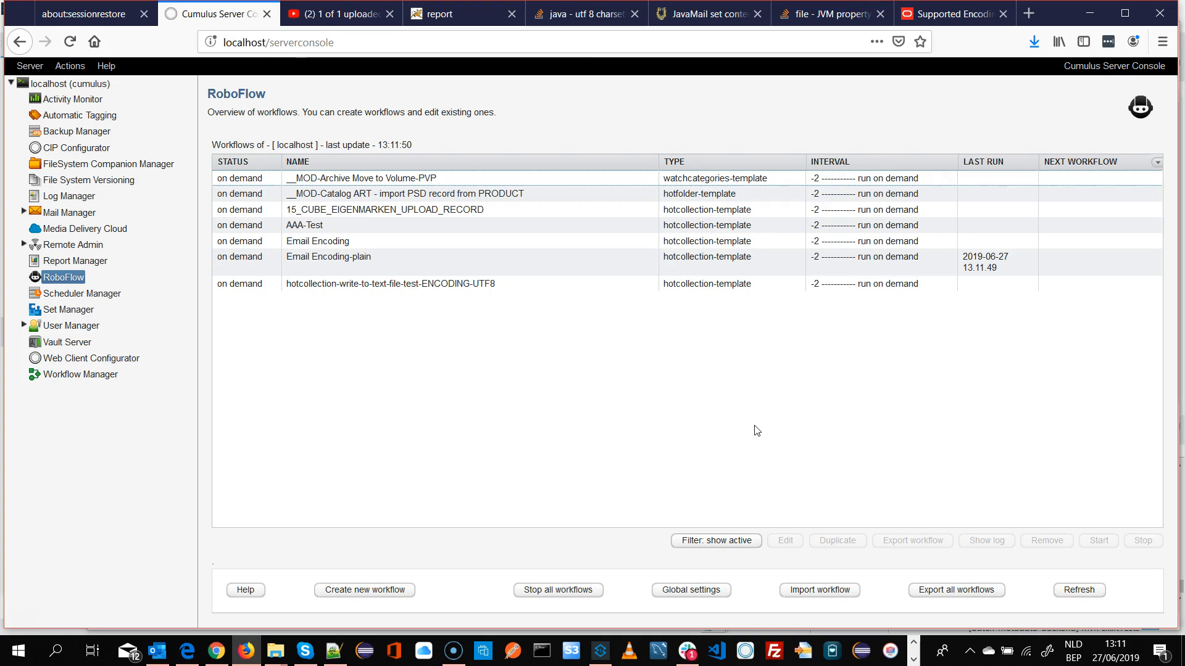
pyautogui.click(987, 541)
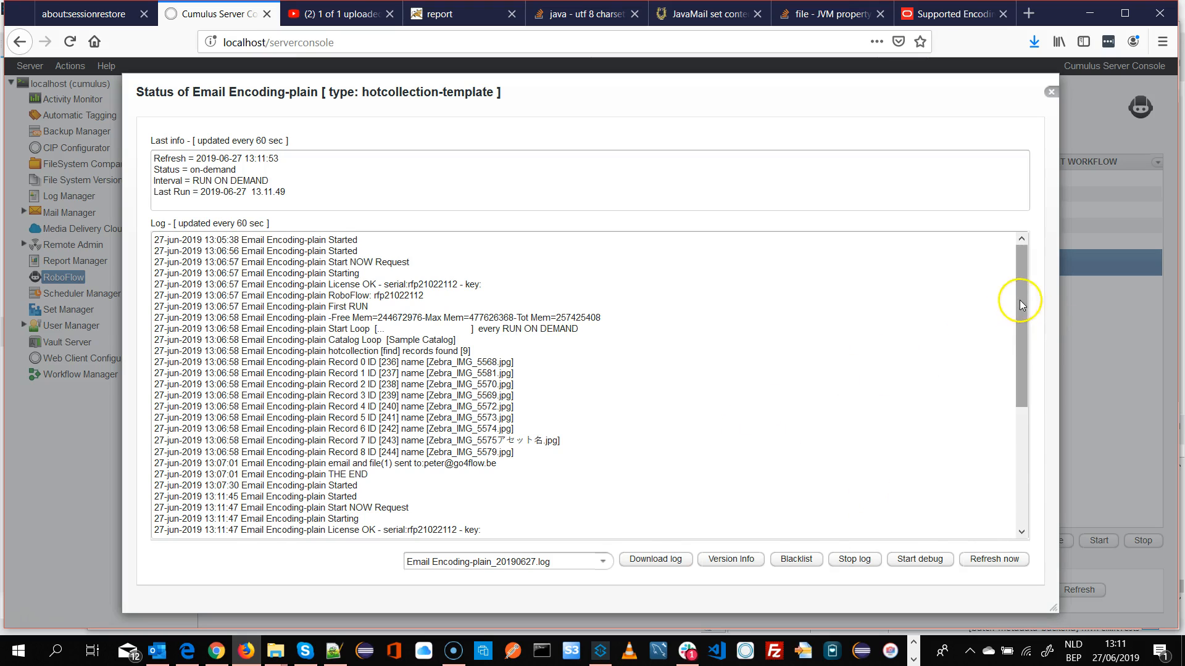
pyautogui.moveTo(1019, 300); pyautogui.dragTo(1021, 444)
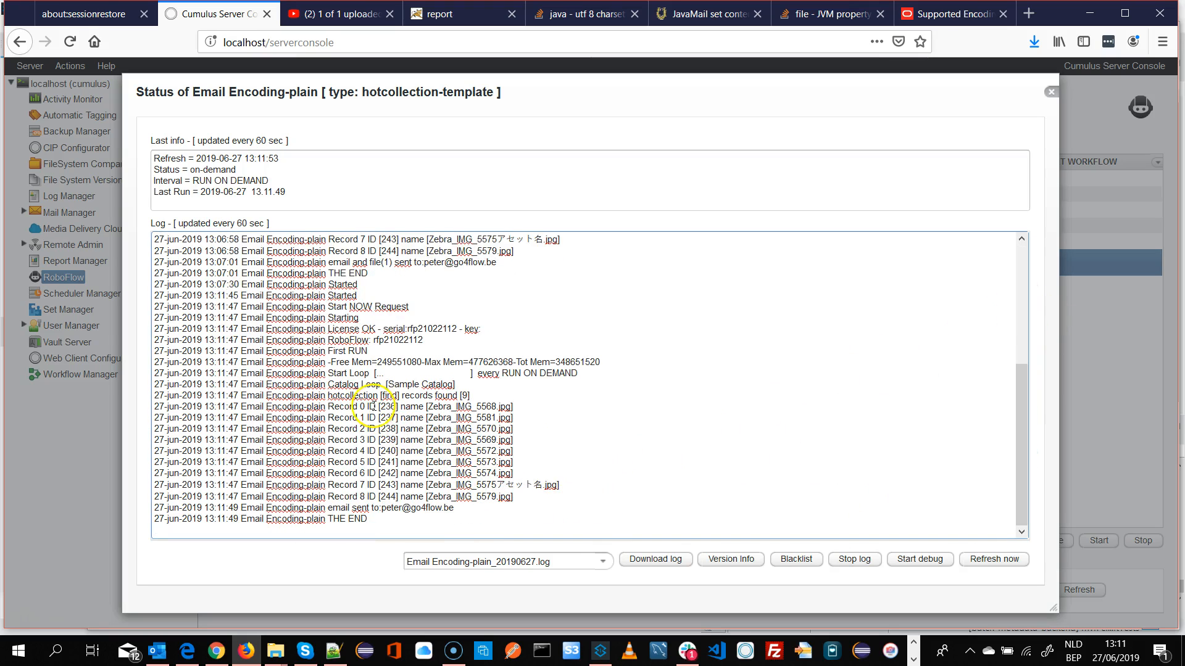
pyautogui.moveTo(326, 407); pyautogui.dragTo(541, 485)
pyautogui.click(510, 483)
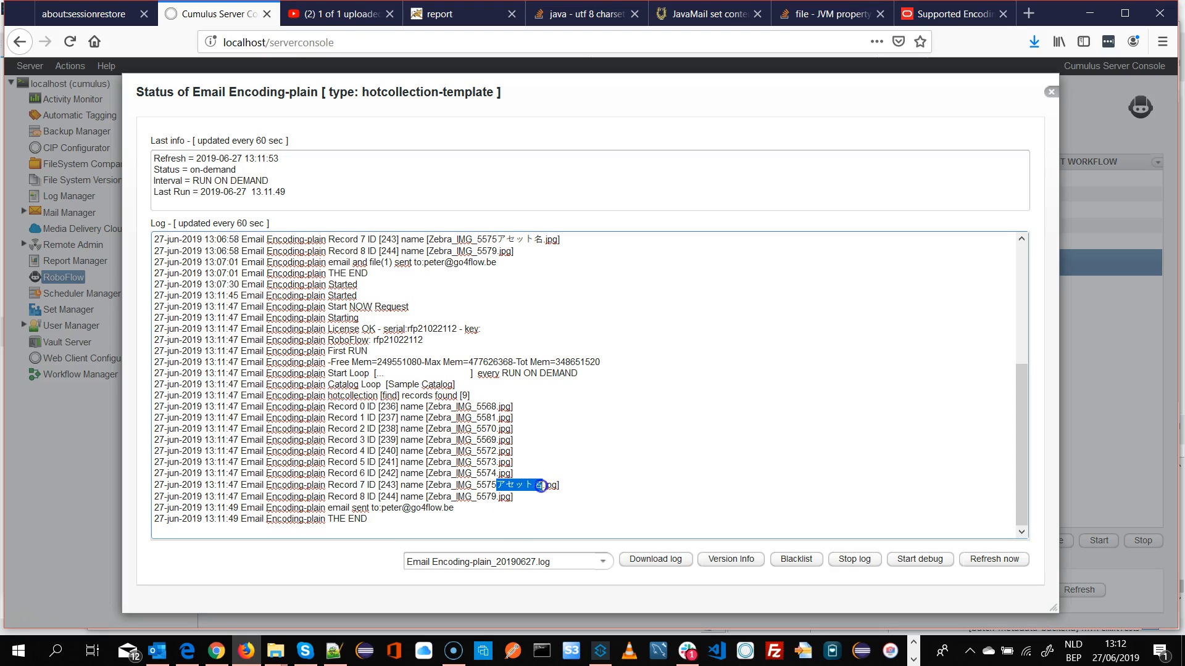
pyautogui.click(576, 486)
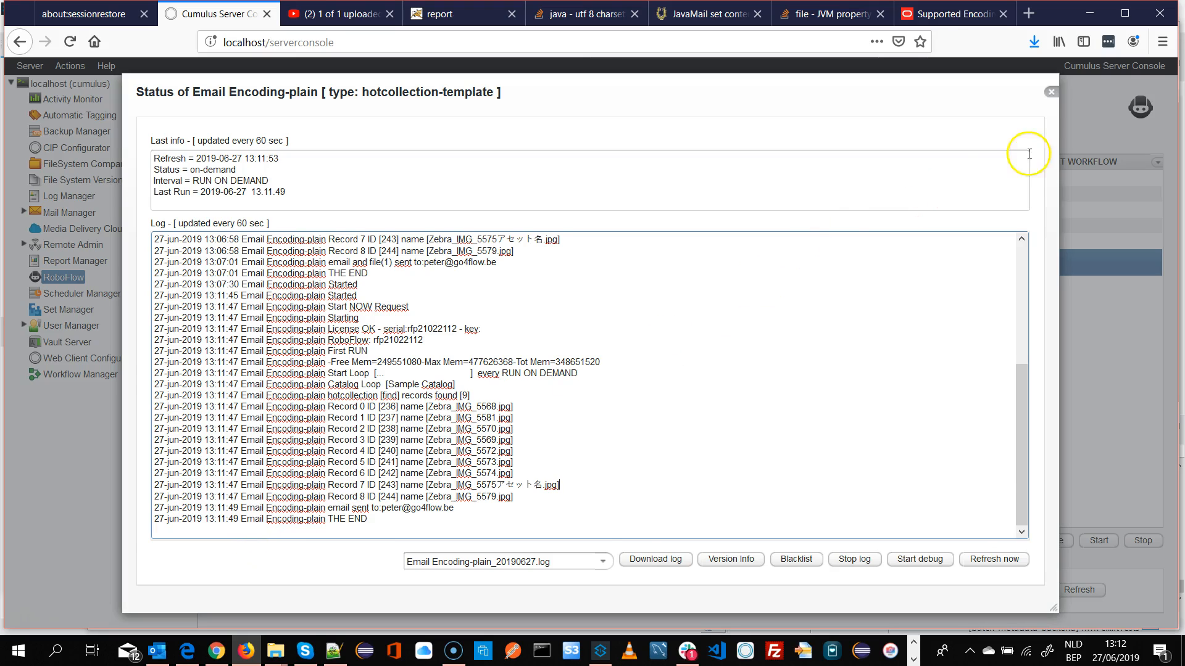
pyautogui.click(1050, 92)
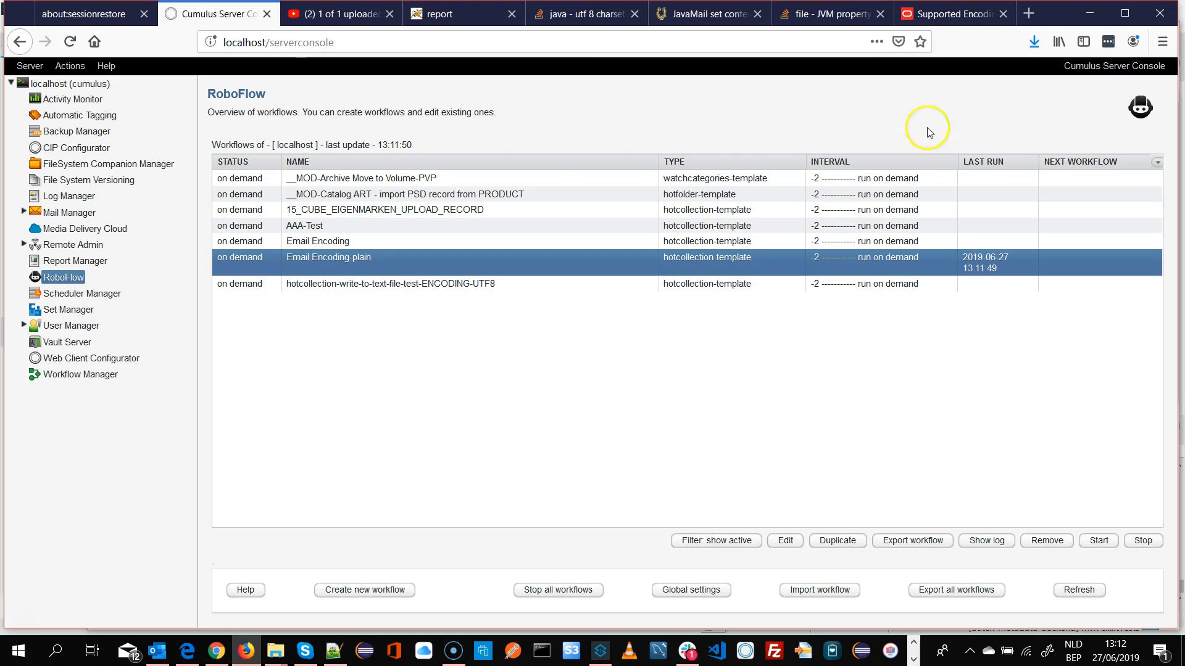
# Examine the HTML tags, UTF-8 charset declaration and EmailMessage tag in the mail body of the Email Encoding workflow's email message configuration
pyautogui.doubleClick(302, 242)
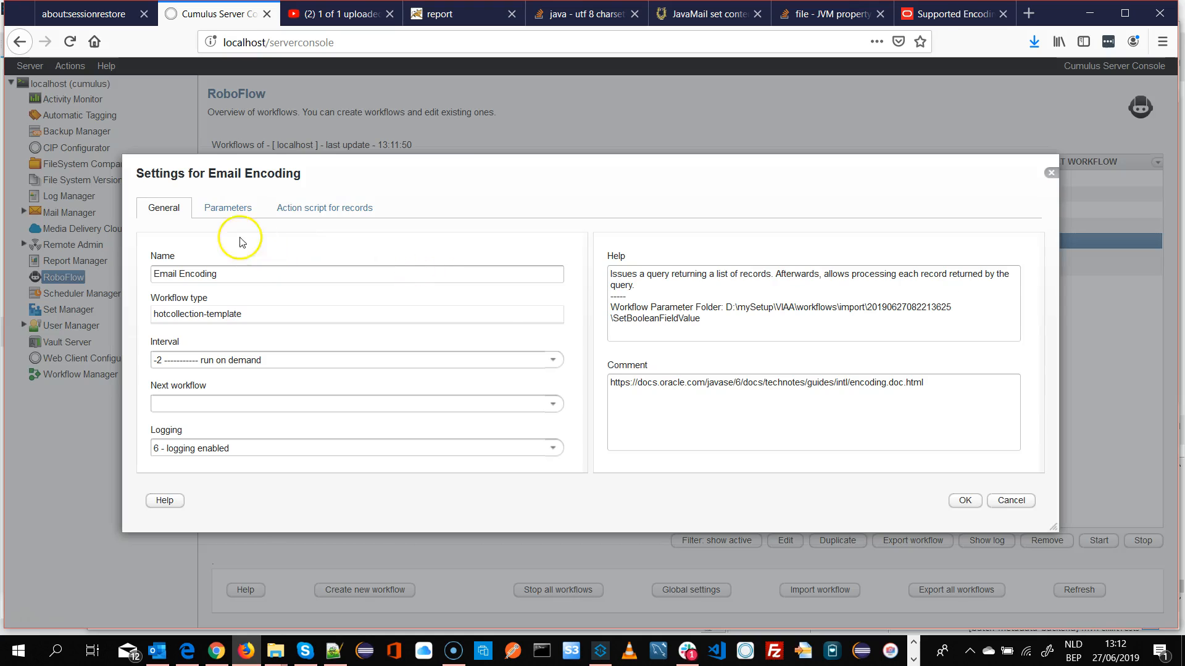
pyautogui.click(232, 208)
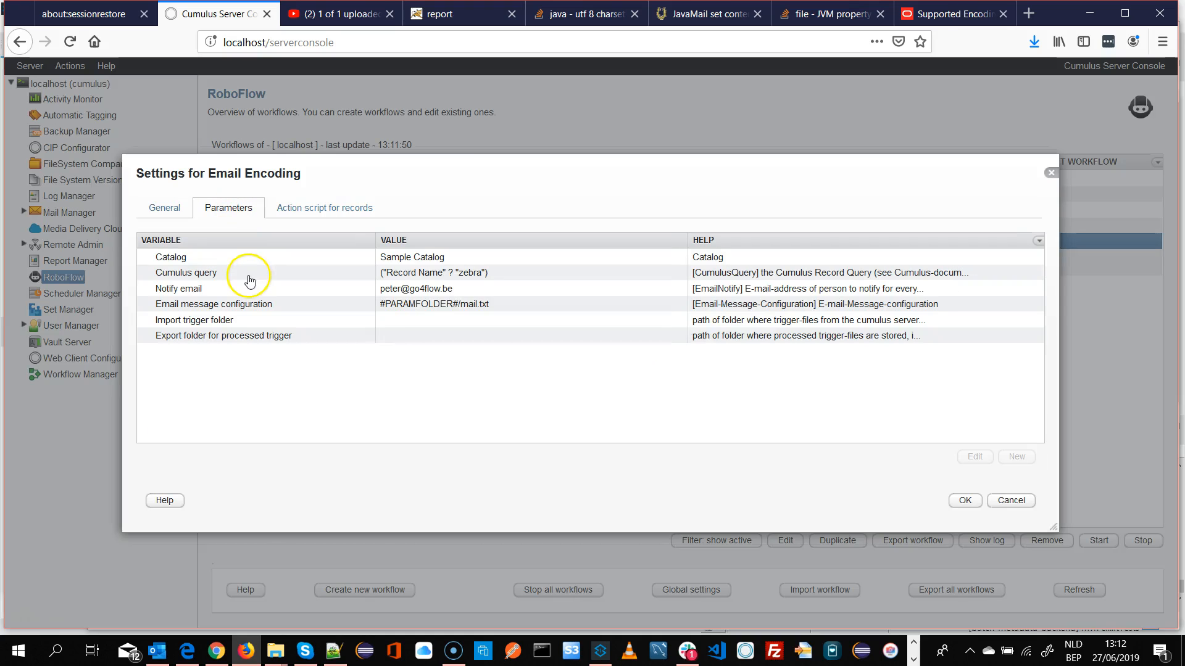
pyautogui.doubleClick(423, 305)
pyautogui.click(775, 318)
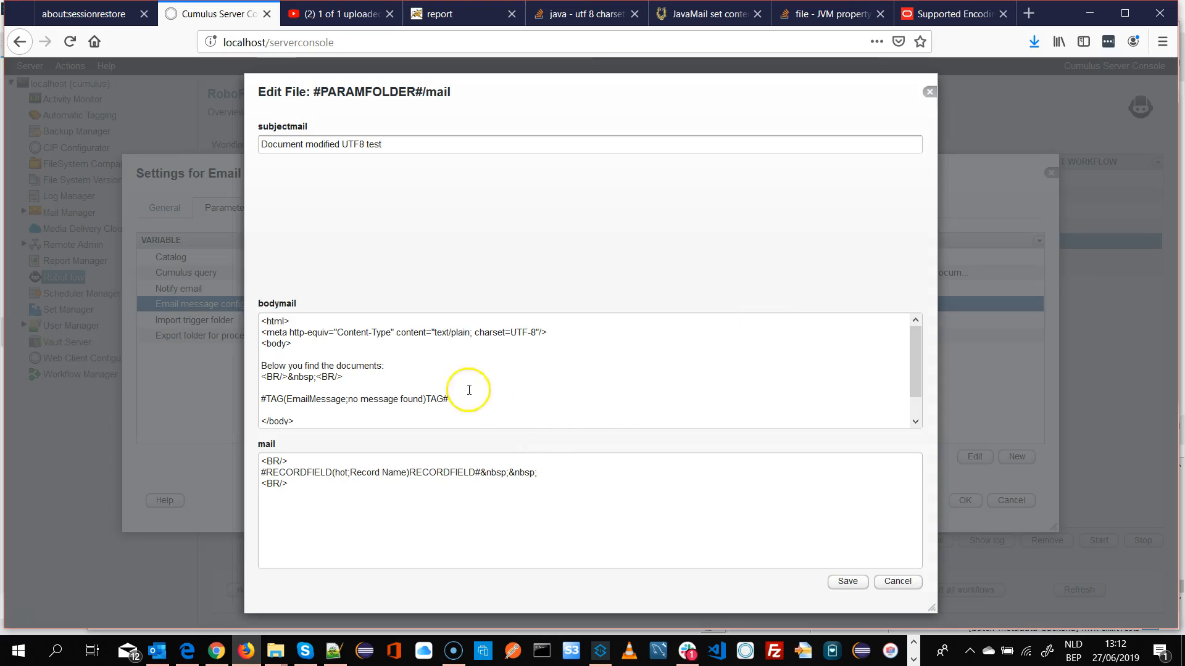
pyautogui.moveTo(264, 320); pyautogui.dragTo(302, 324)
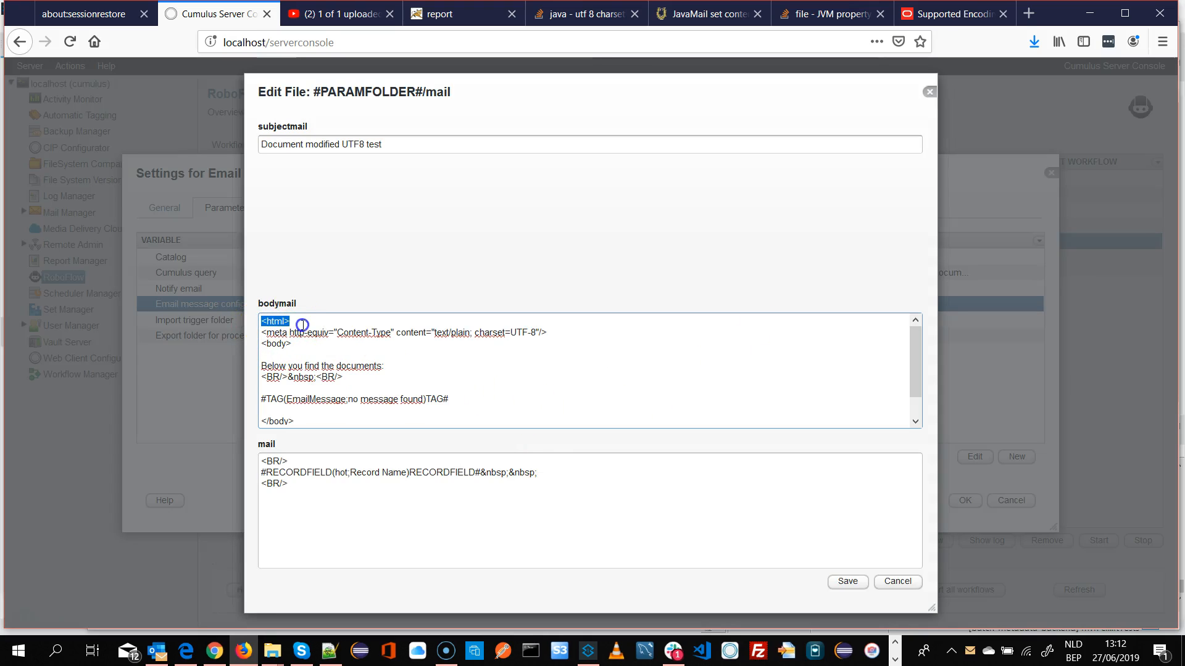
pyautogui.click(394, 424)
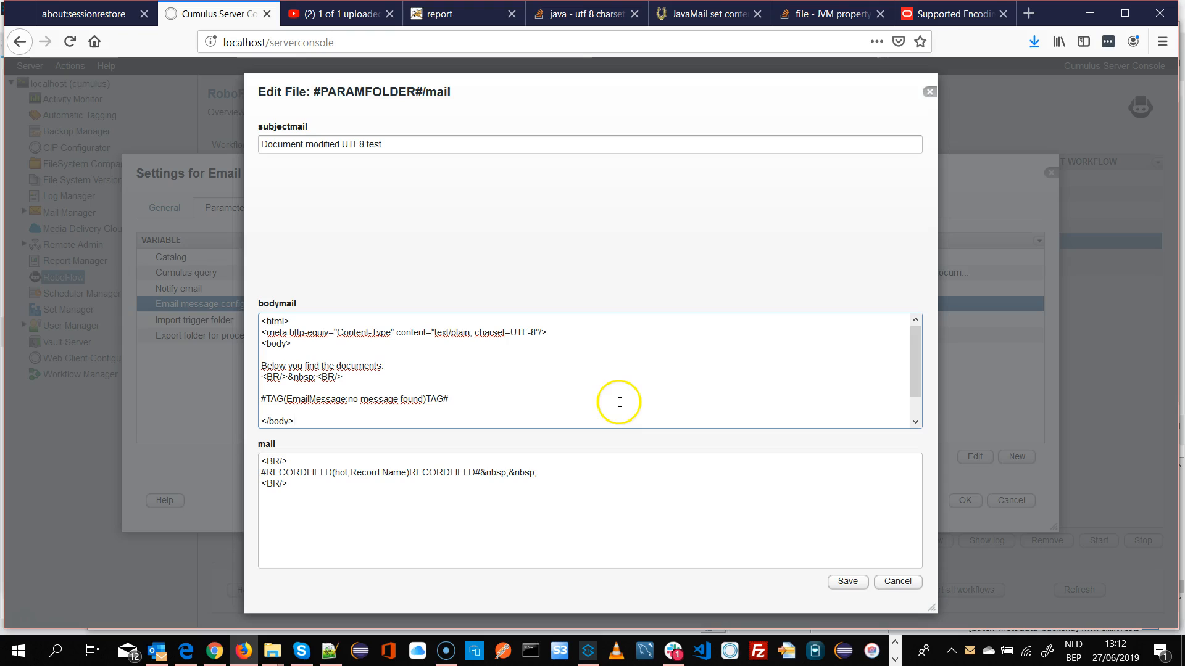
pyautogui.moveTo(473, 334); pyautogui.dragTo(536, 333)
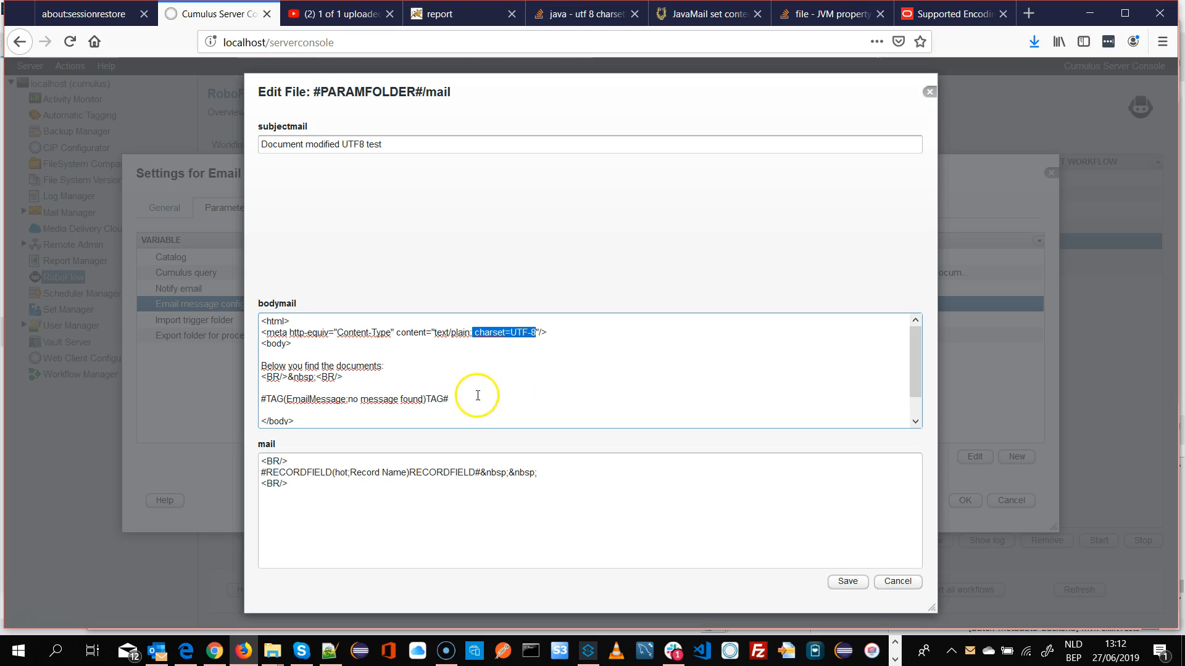
pyautogui.moveTo(309, 399); pyautogui.dragTo(416, 401)
pyautogui.click(457, 401)
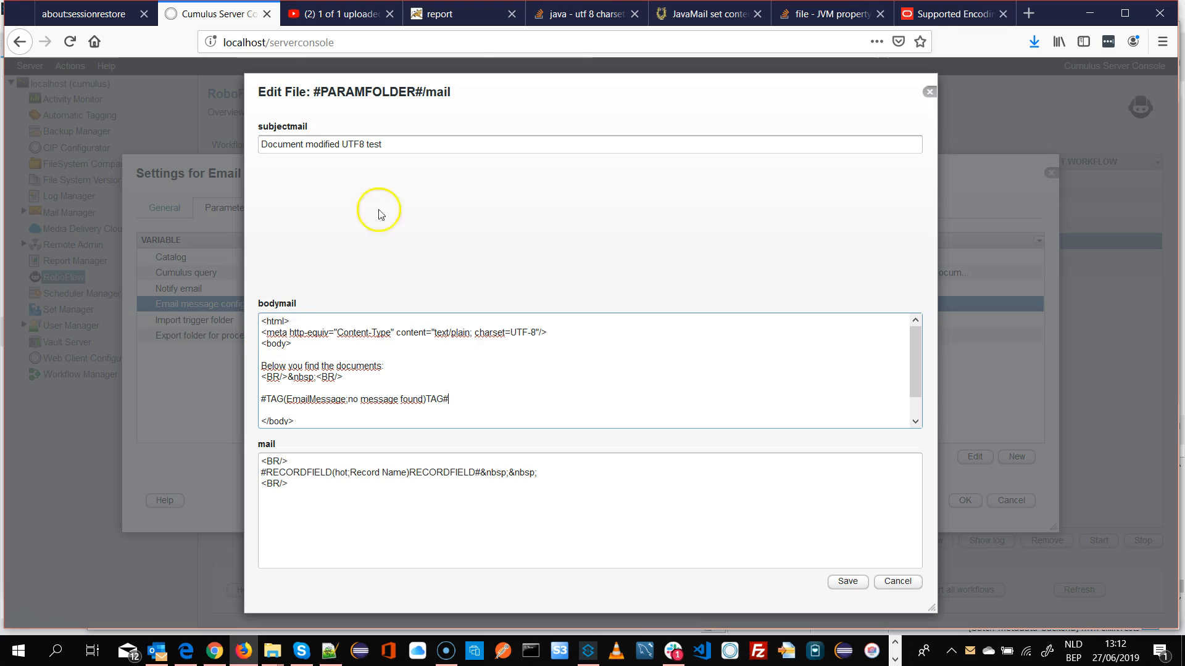
pyautogui.click(928, 94)
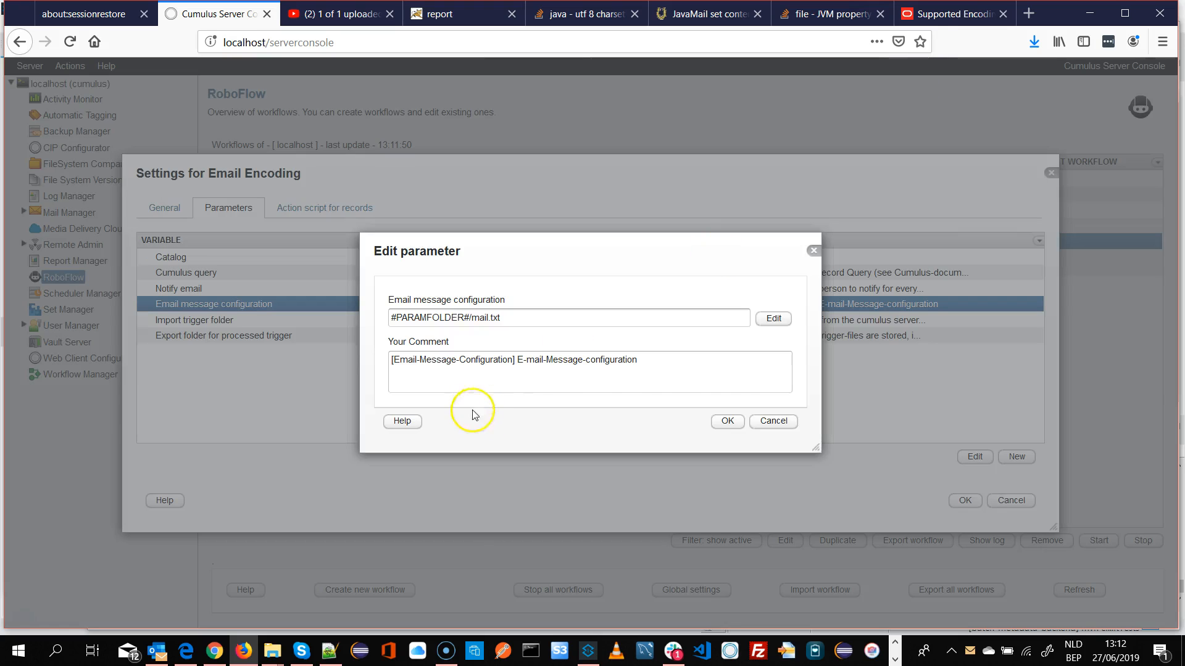
pyautogui.click(773, 421)
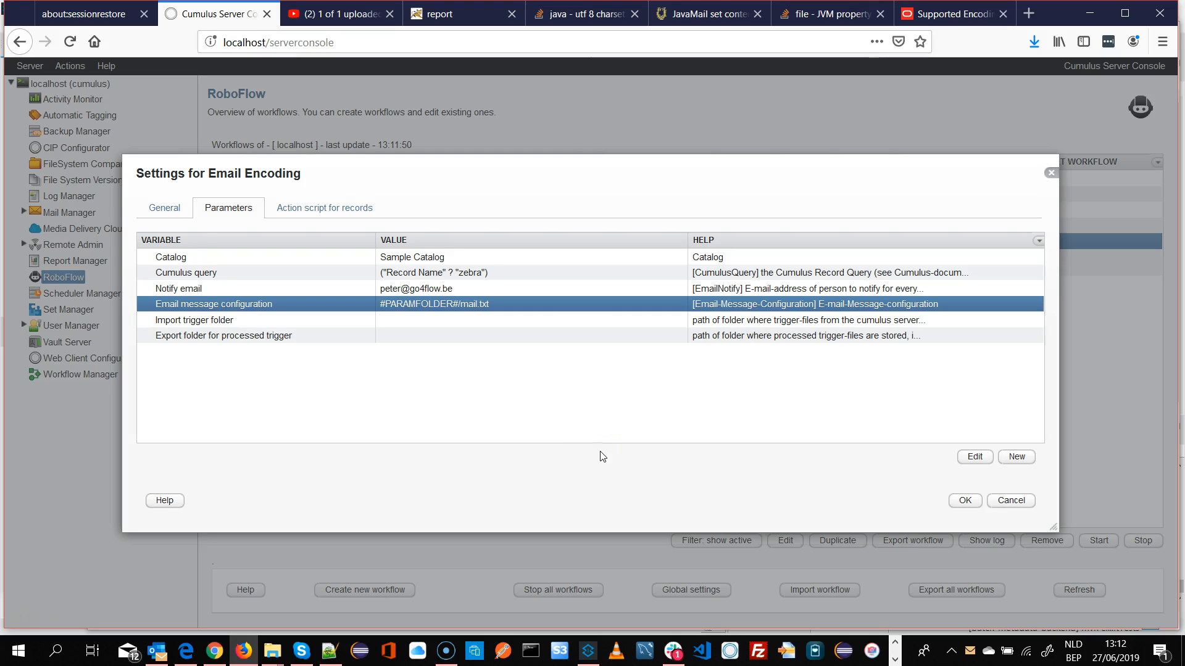
pyautogui.click(1009, 500)
# Switch to Outlook and check how the Zebra_IMG_5575 file name is rendered in the newest "Document modified failing" e-mail
pyautogui.click(157, 651)
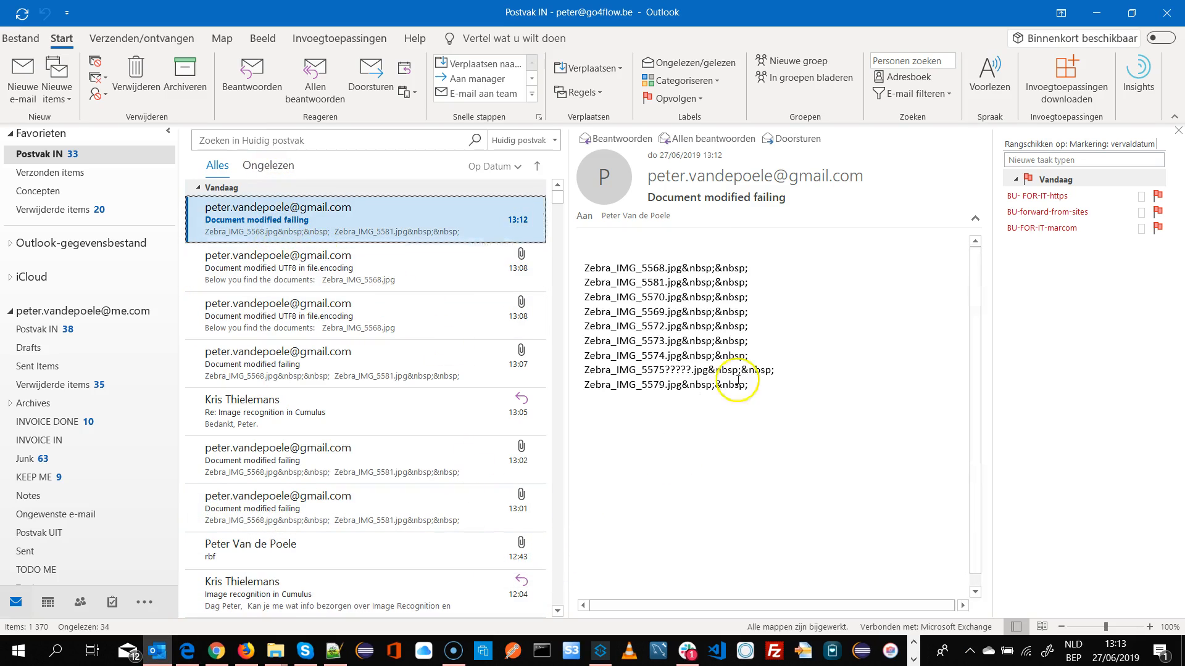
pyautogui.moveTo(662, 370); pyautogui.dragTo(692, 370)
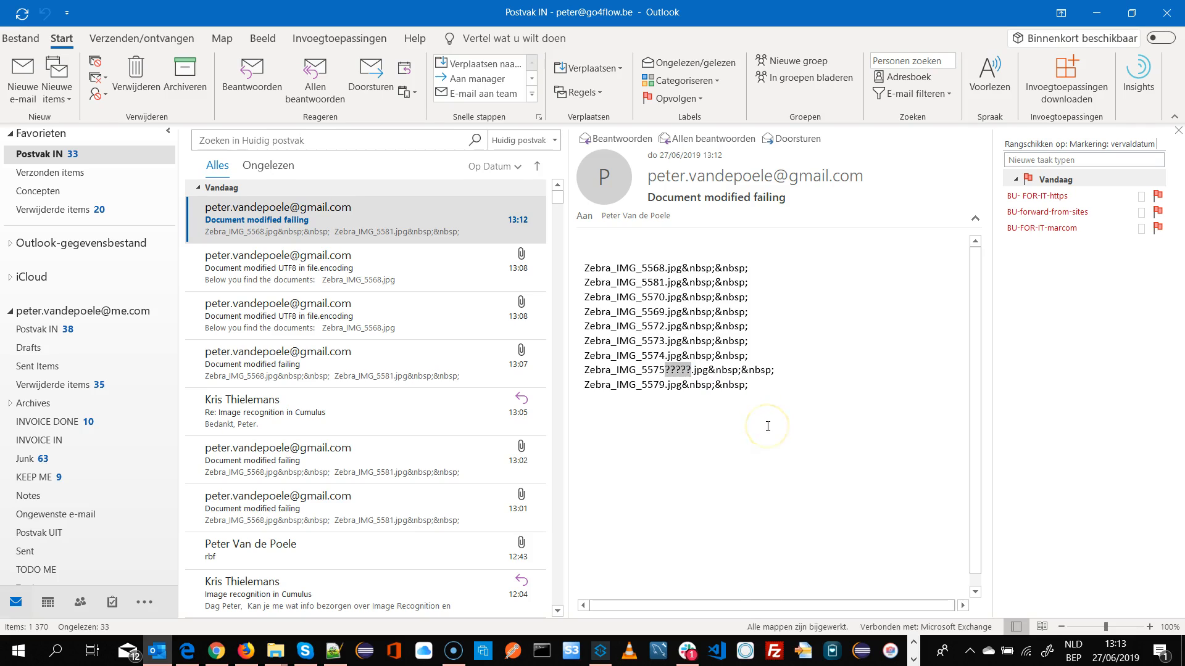
pyautogui.click(682, 462)
pyautogui.moveTo(184, 660)
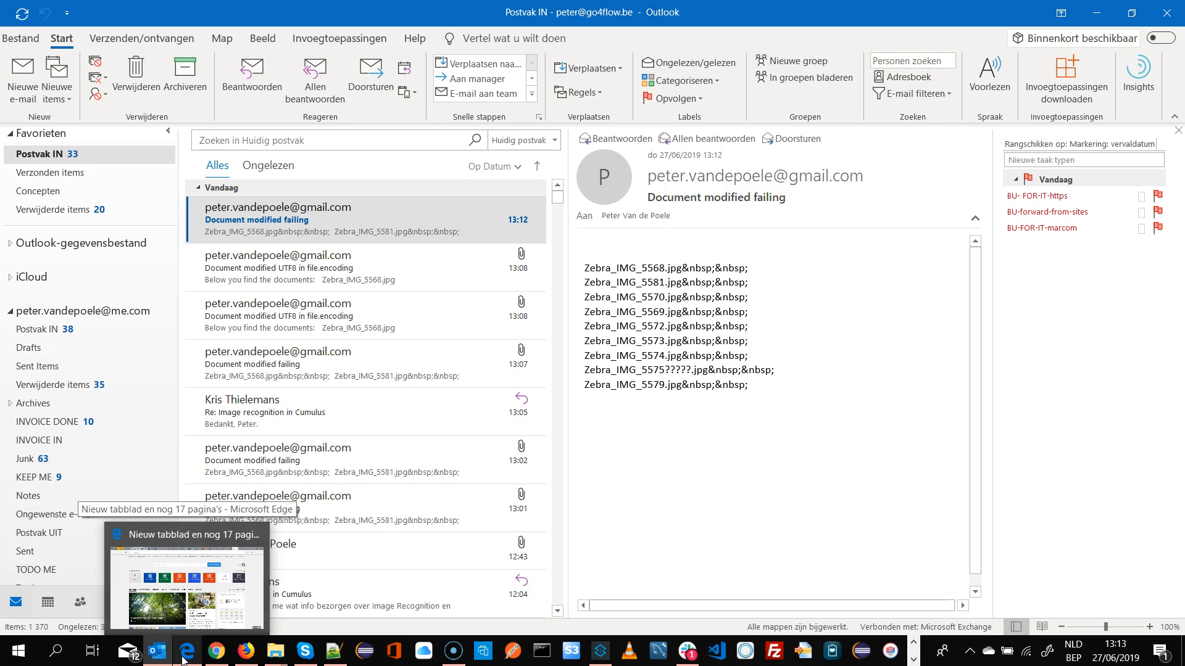
pyautogui.click(183, 660)
pyautogui.click(184, 659)
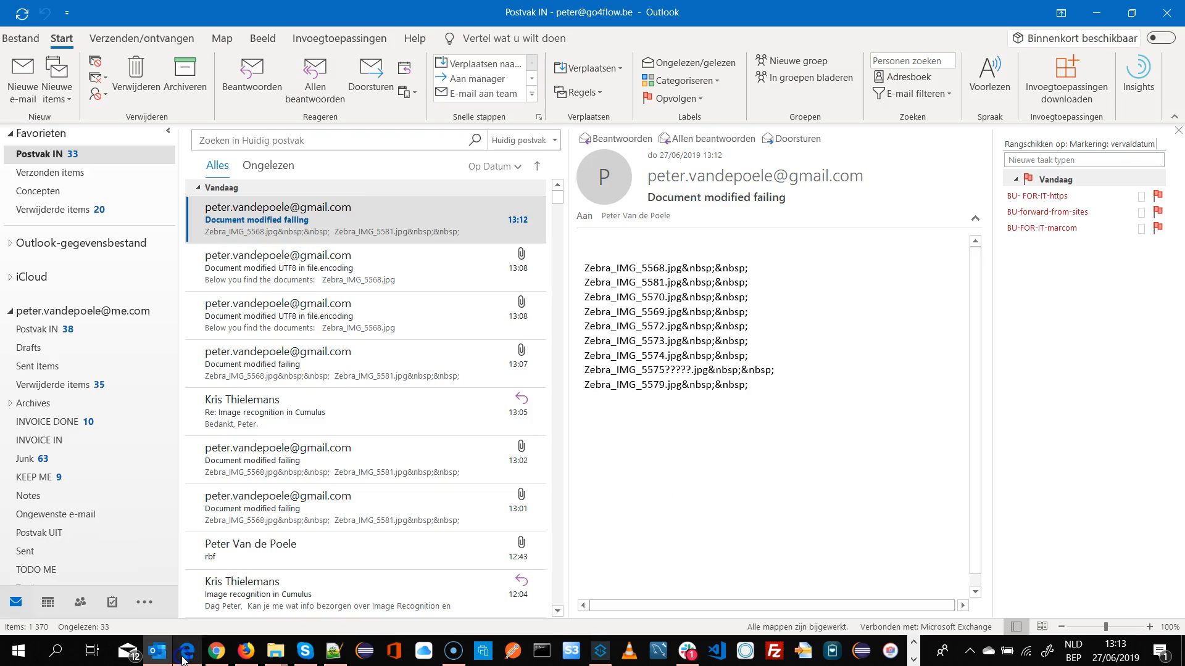
# Switch back to Firefox and inspect the HTML structure and Content-Type charset declaration in the Email Encoding workflow's mail body
pyautogui.click(244, 656)
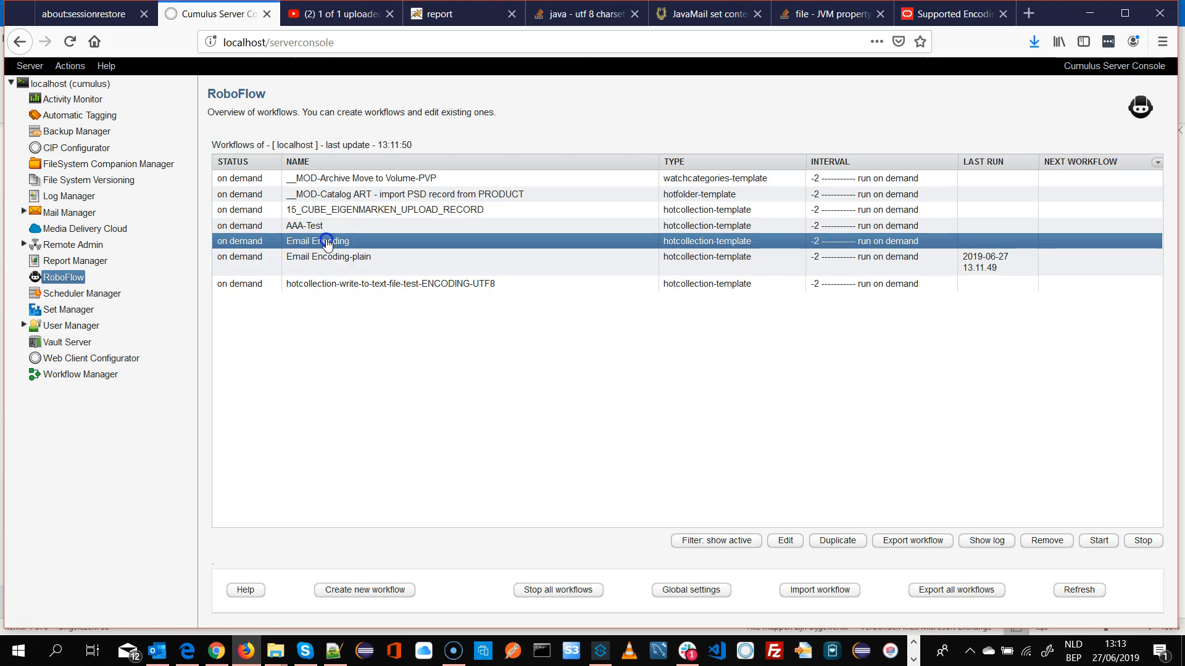
pyautogui.doubleClick(327, 245)
pyautogui.click(229, 207)
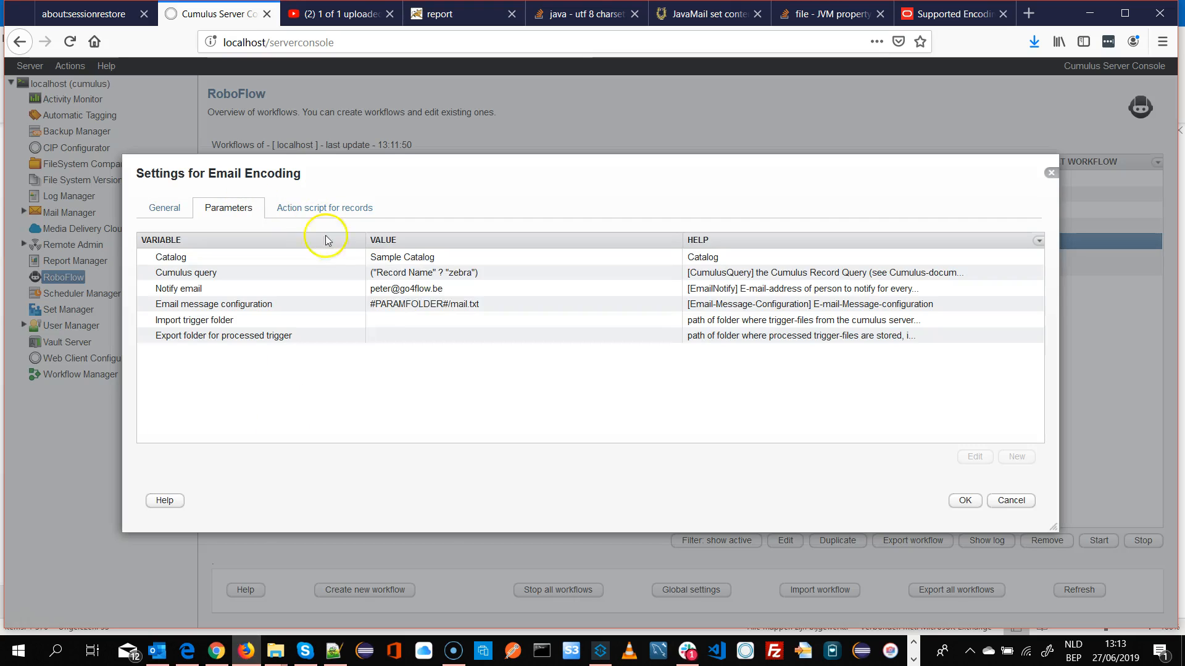
pyautogui.doubleClick(483, 304)
pyautogui.click(774, 318)
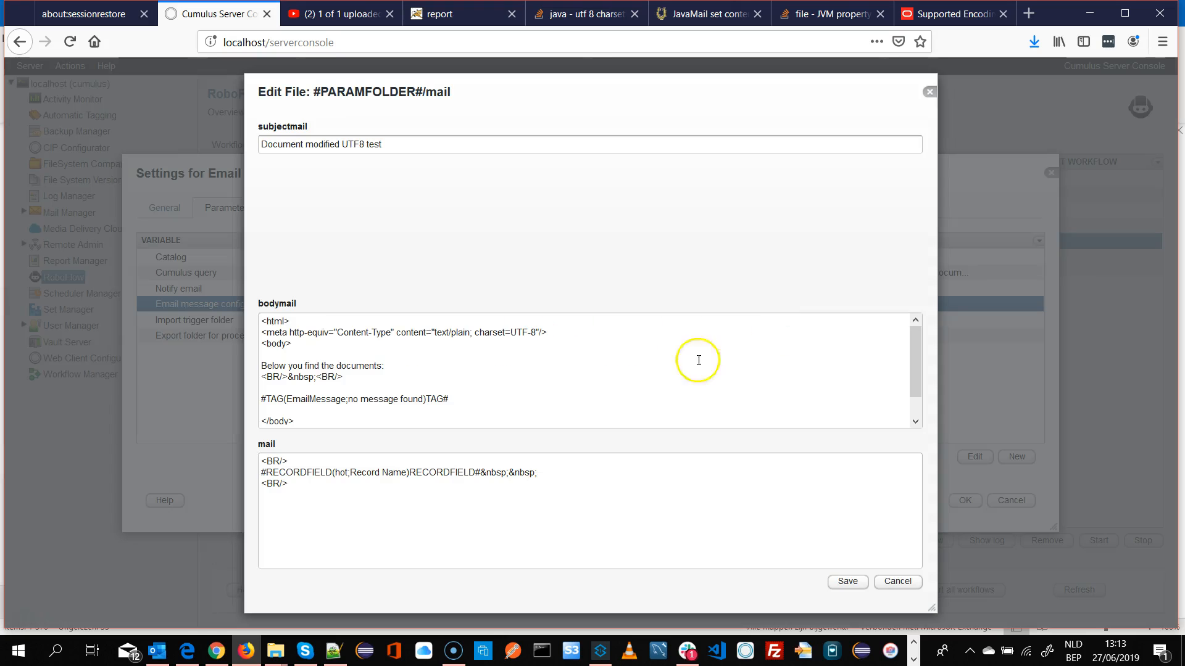
pyautogui.moveTo(259, 320); pyautogui.dragTo(316, 446)
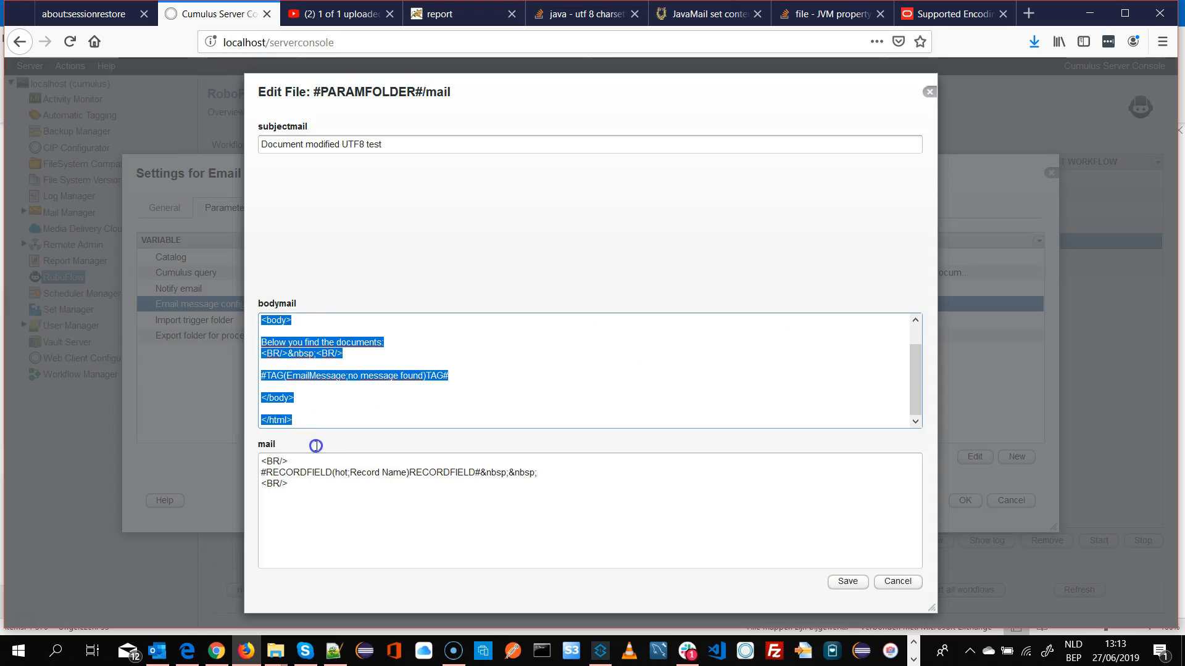
pyautogui.click(579, 391)
pyautogui.scroll(1, 580, 388)
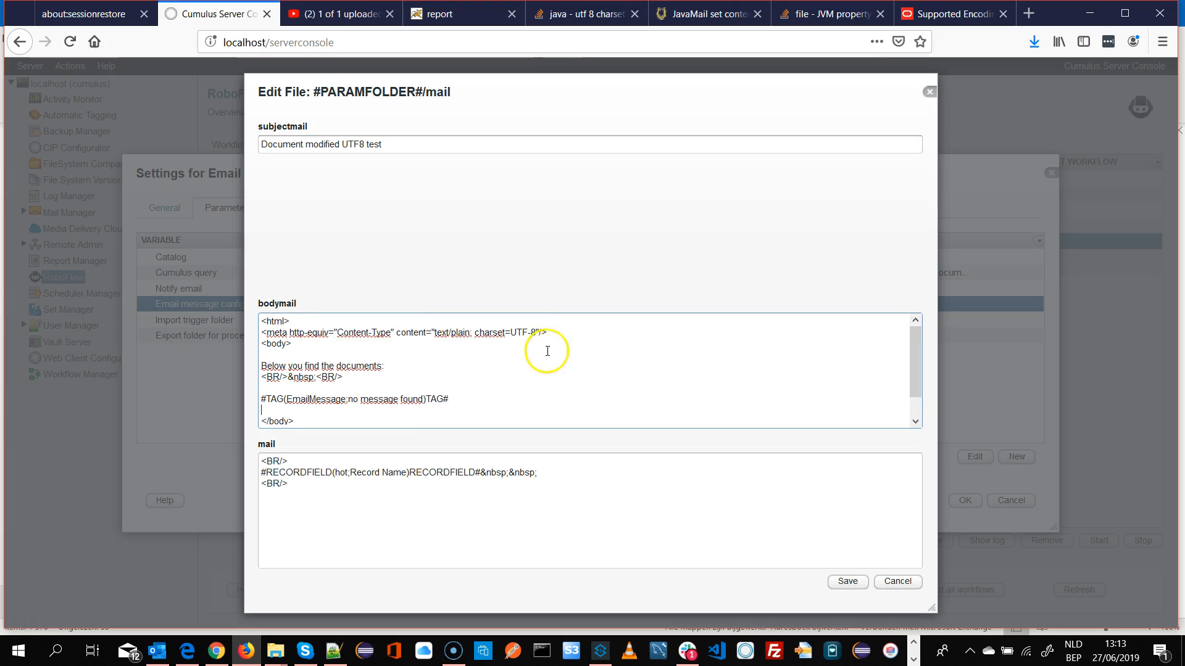
pyautogui.moveTo(474, 332); pyautogui.dragTo(511, 332)
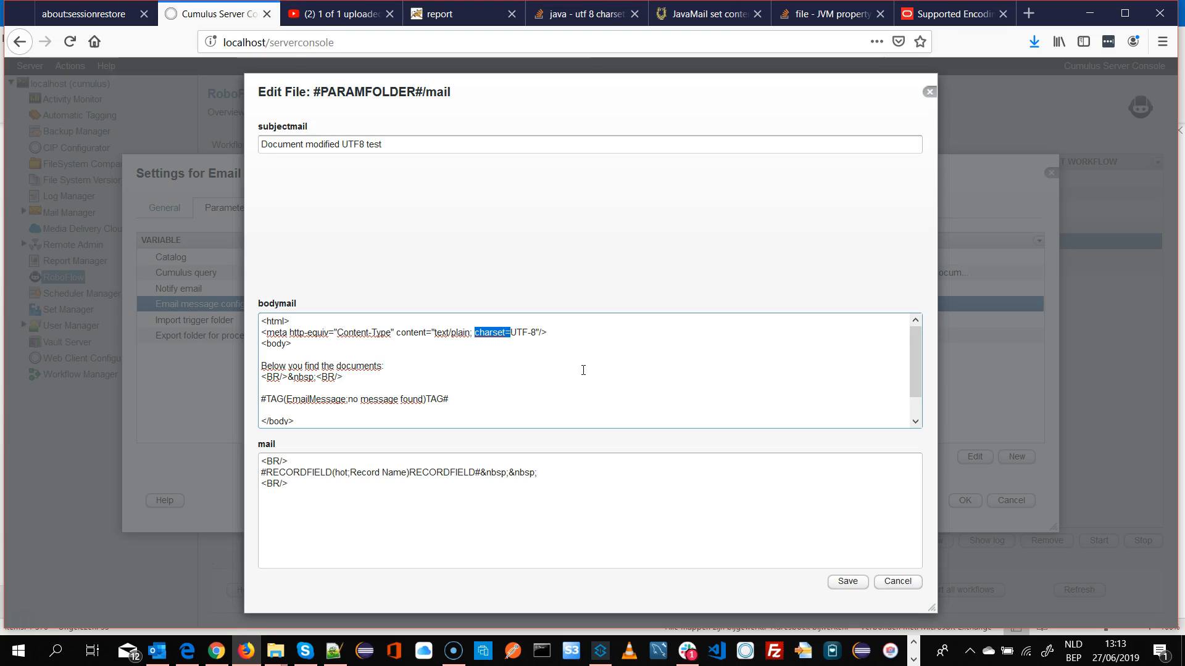
pyautogui.click(561, 335)
pyautogui.moveTo(412, 333); pyautogui.dragTo(539, 334)
pyautogui.click(554, 333)
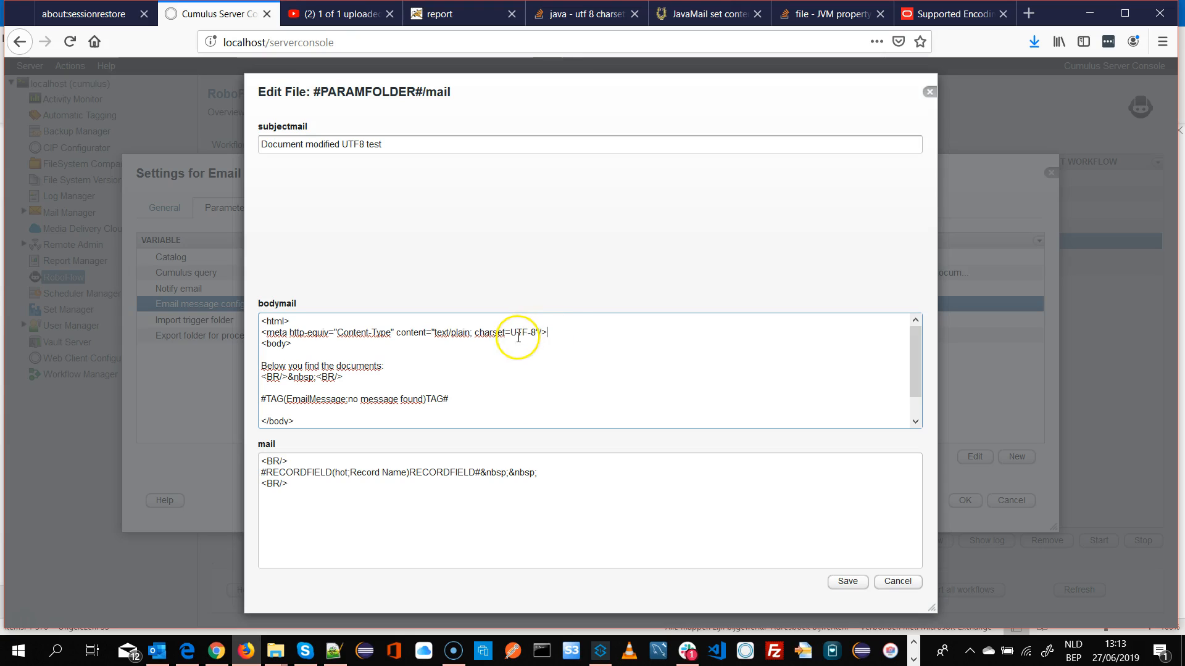
# Examine the charset=UTF-8 declaration in the mail body's meta tag, and close the Email Encoding settings without saving
pyautogui.click(475, 336)
pyautogui.moveTo(475, 337); pyautogui.dragTo(541, 333)
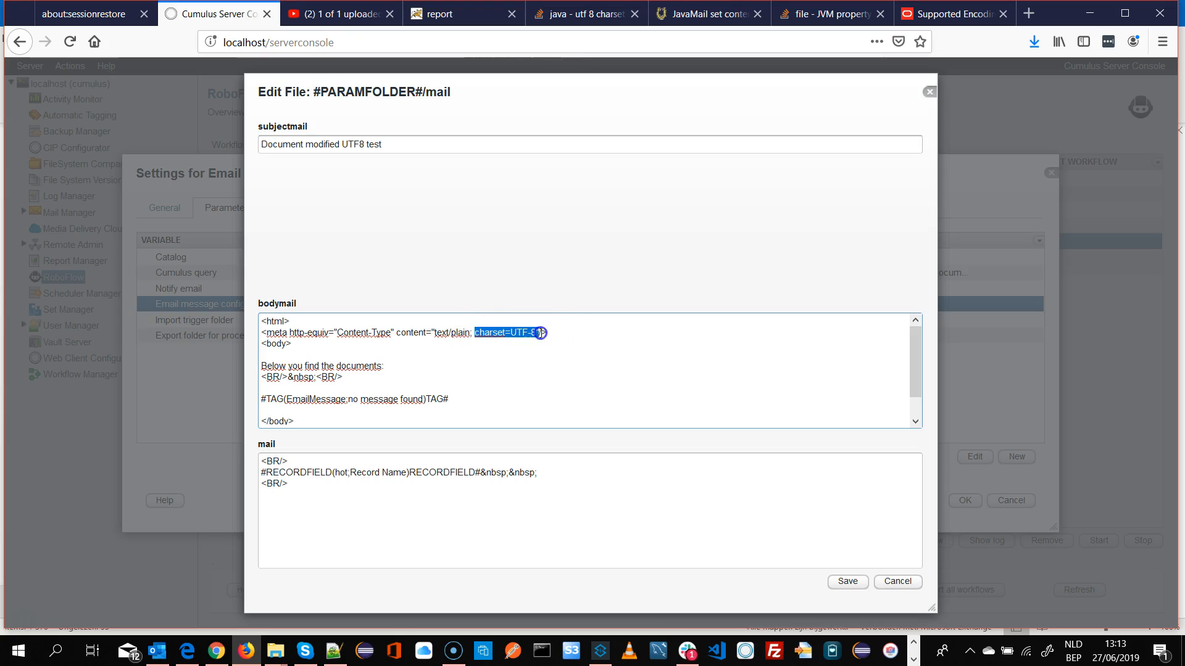
pyautogui.click(521, 333)
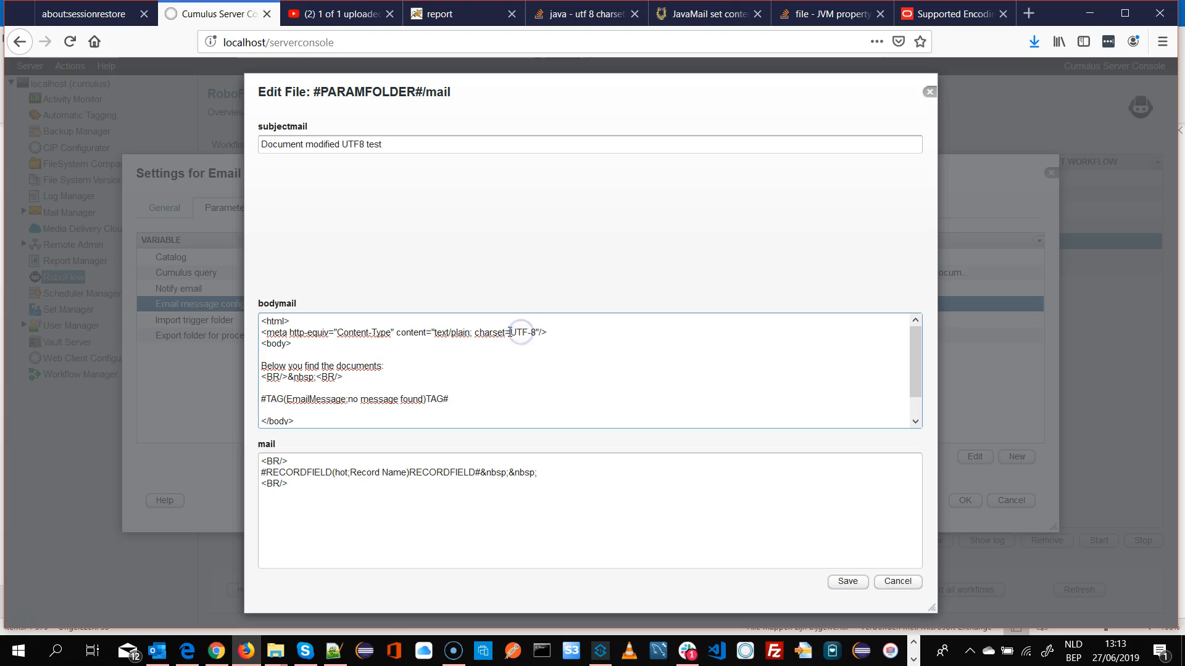
pyautogui.moveTo(509, 333); pyautogui.dragTo(536, 334)
pyautogui.click(551, 334)
pyautogui.click(898, 582)
pyautogui.click(766, 403)
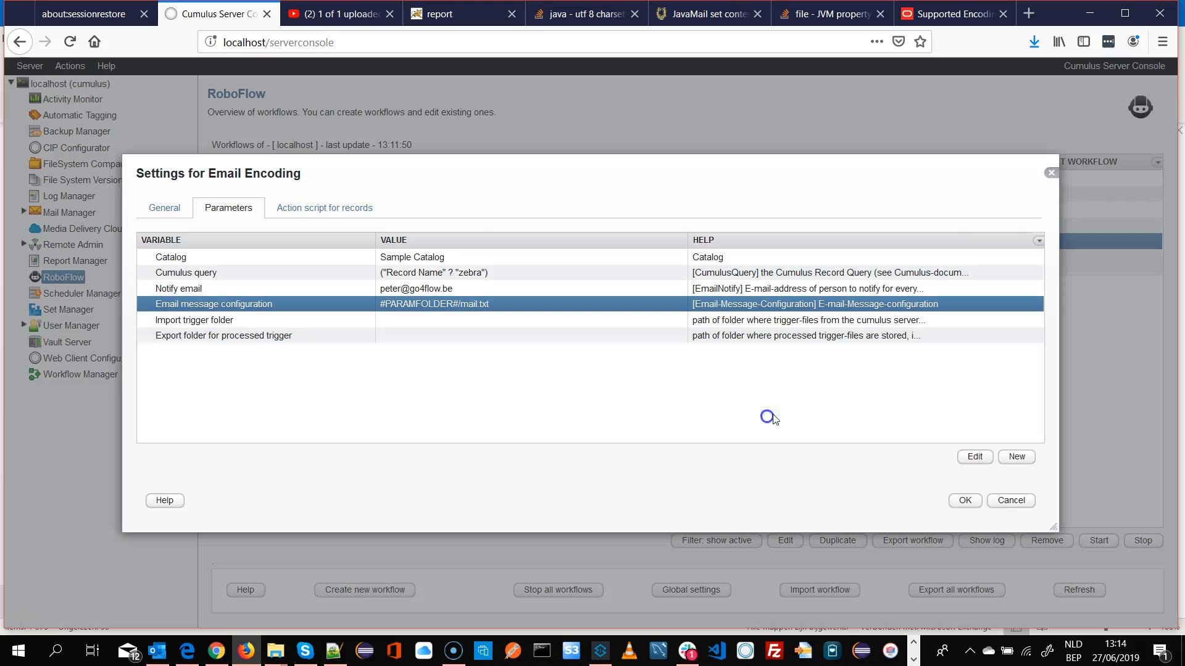
pyautogui.click(1012, 501)
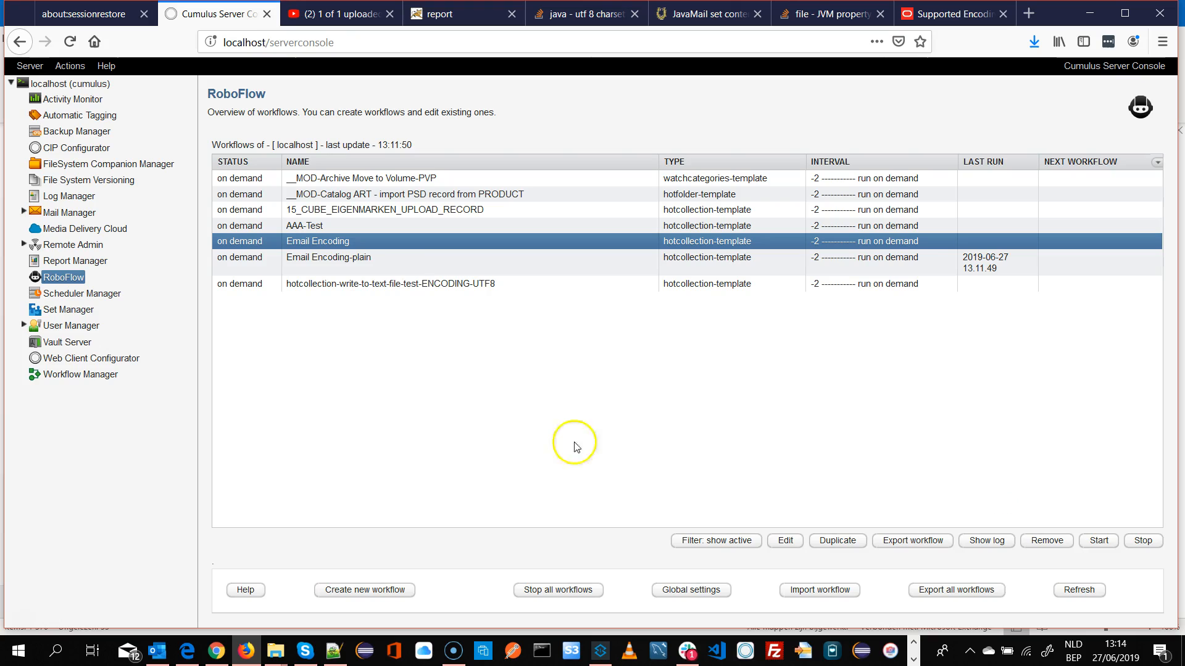
# Run the Email Encoding workflow and review its log for the processed records, especially the Zebra_IMG_5575 file name with Japanese characters
pyautogui.click(1099, 540)
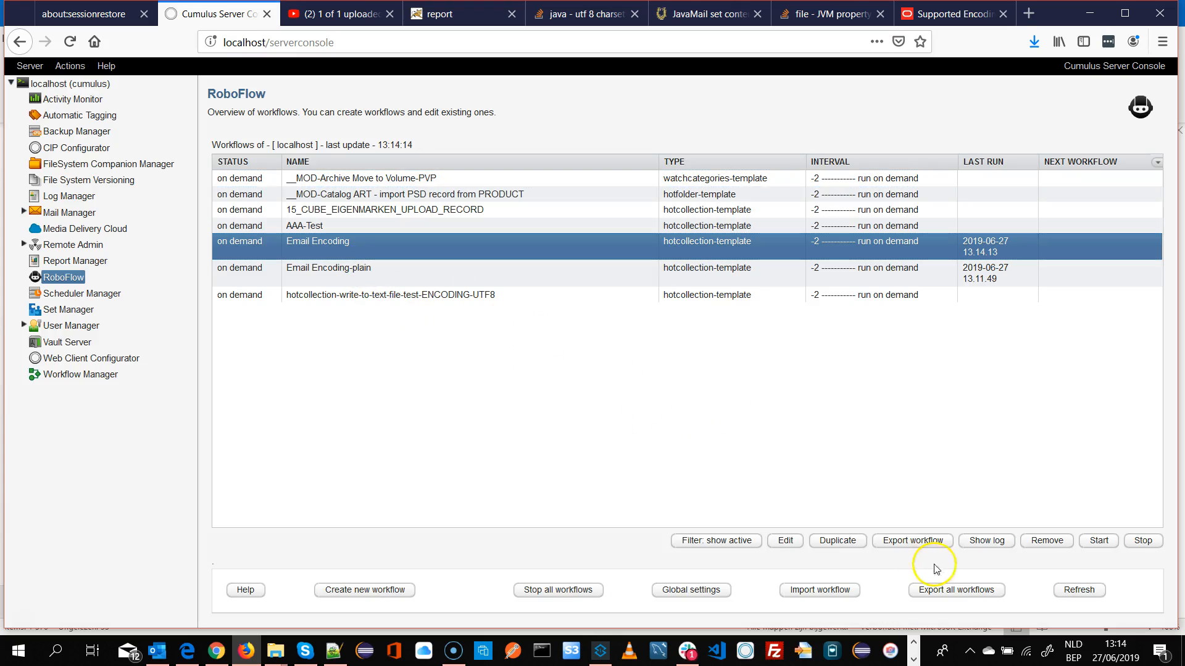
pyautogui.click(983, 543)
pyautogui.moveTo(359, 378); pyautogui.dragTo(373, 451)
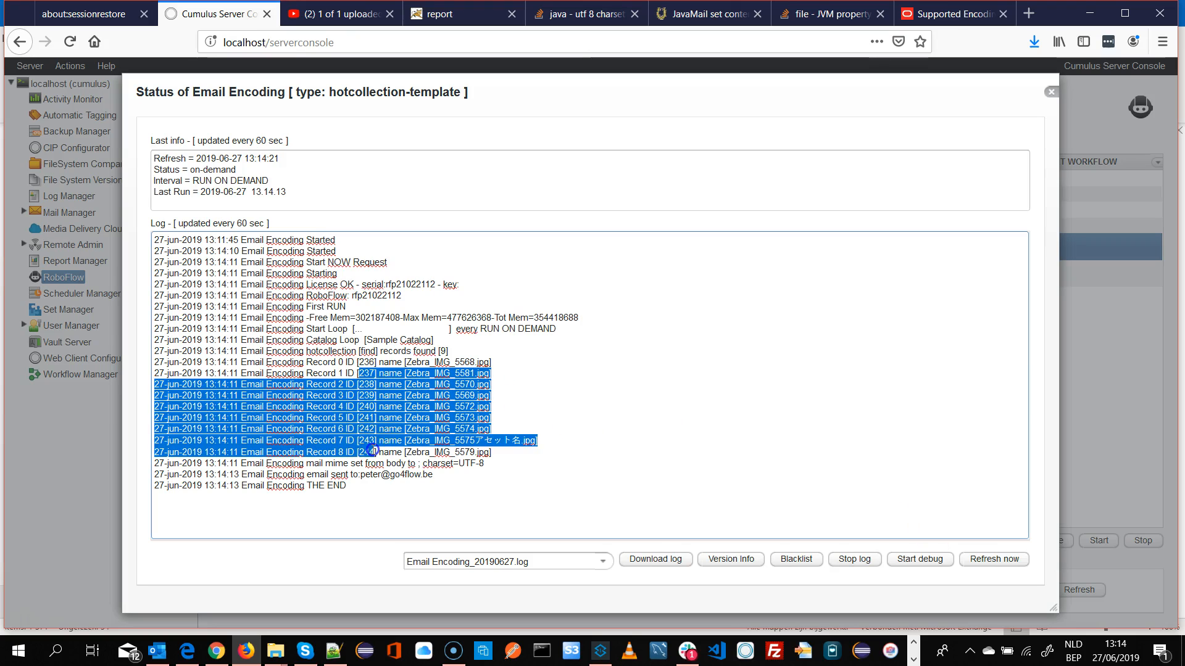
pyautogui.moveTo(451, 440); pyautogui.dragTo(553, 449)
pyautogui.click(459, 446)
pyautogui.moveTo(421, 444); pyautogui.dragTo(555, 446)
pyautogui.click(558, 446)
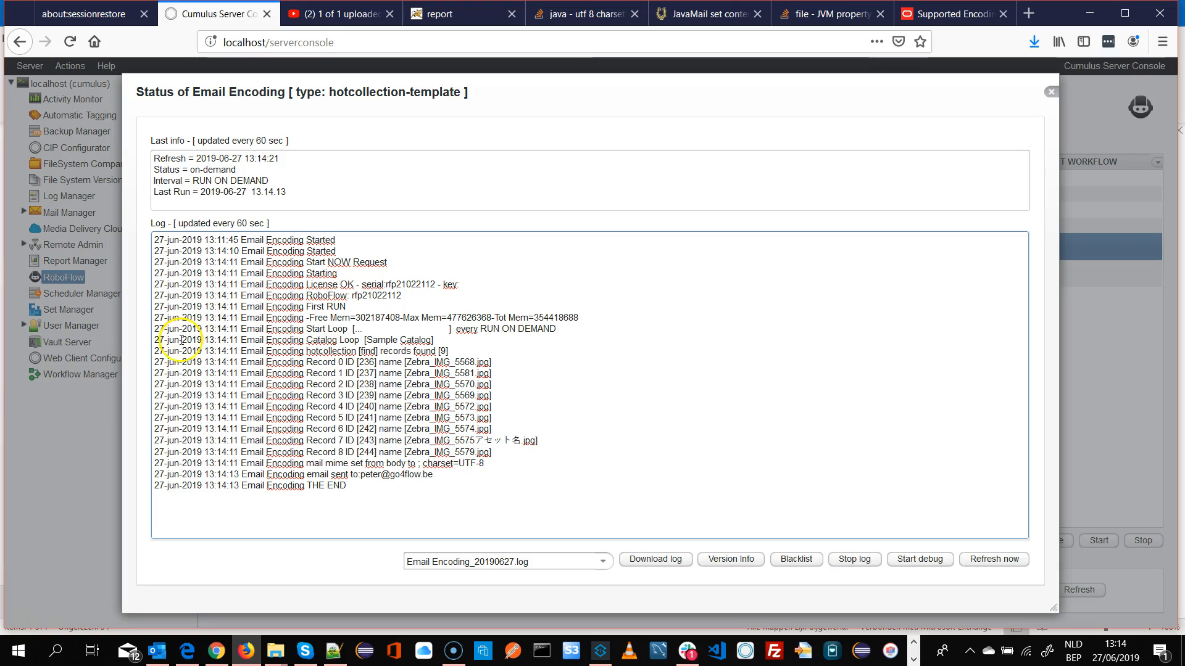
pyautogui.moveTo(156, 373); pyautogui.dragTo(563, 471)
pyautogui.click(592, 477)
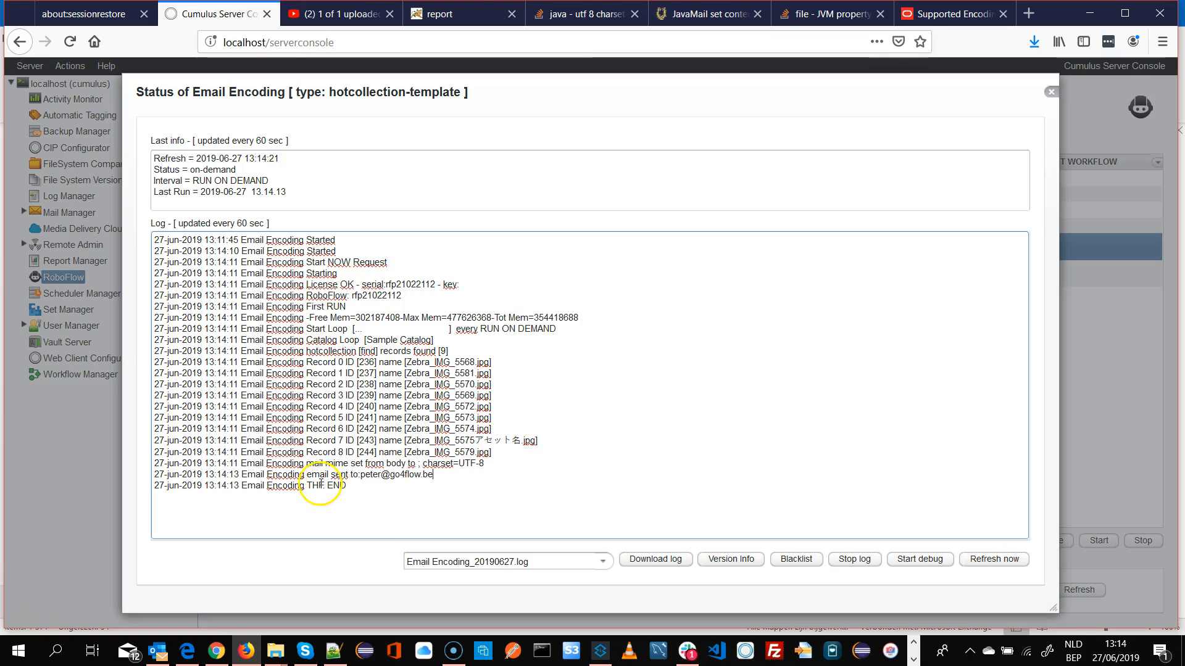
# Examine the log entry about the mail mime charset taken from the body, and close the Email Encoding log
pyautogui.click(309, 465)
pyautogui.moveTo(310, 465); pyautogui.dragTo(334, 464)
pyautogui.click(315, 463)
pyautogui.moveTo(307, 464); pyautogui.dragTo(409, 463)
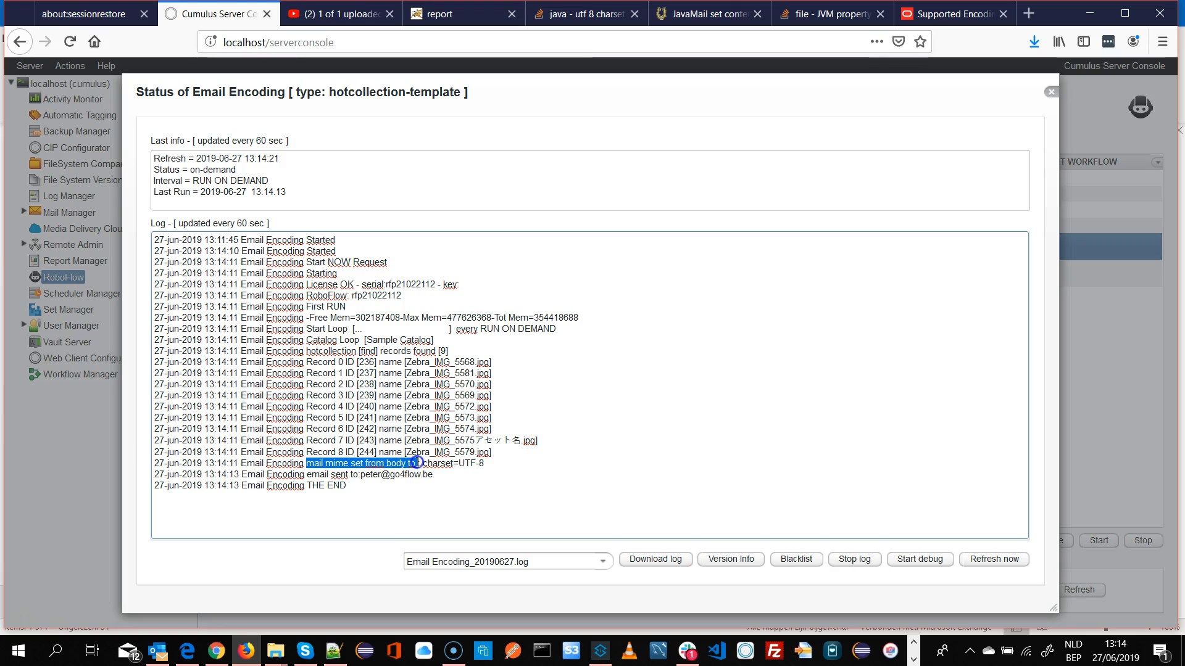
pyautogui.moveTo(422, 463); pyautogui.dragTo(486, 464)
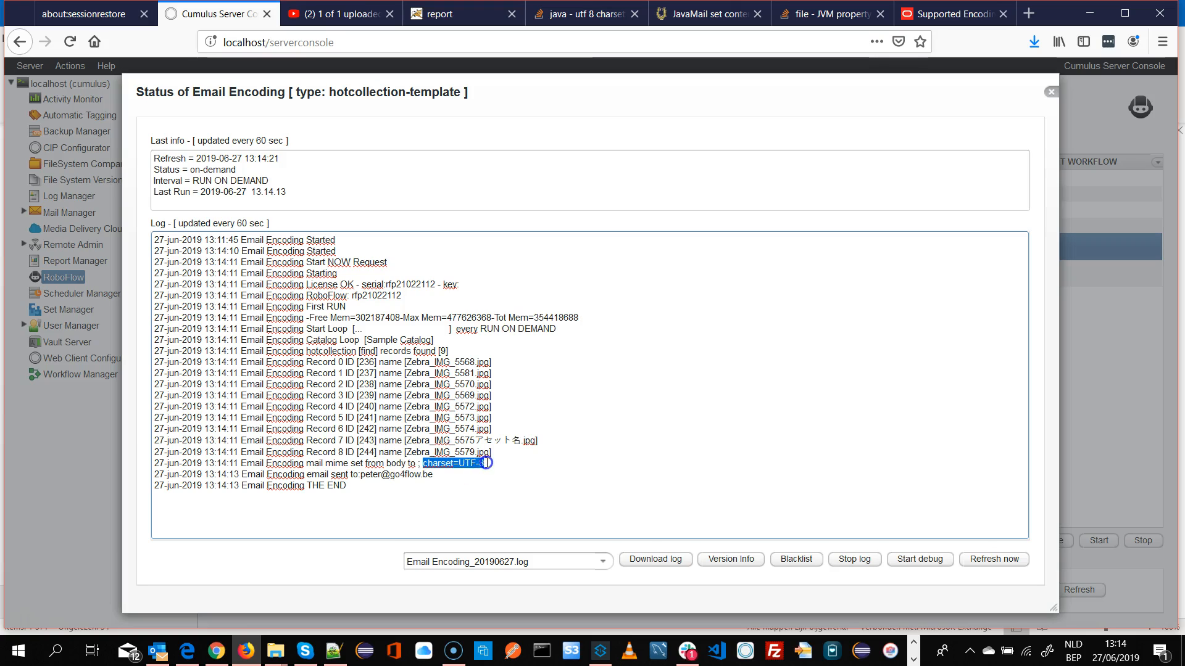
pyautogui.click(494, 463)
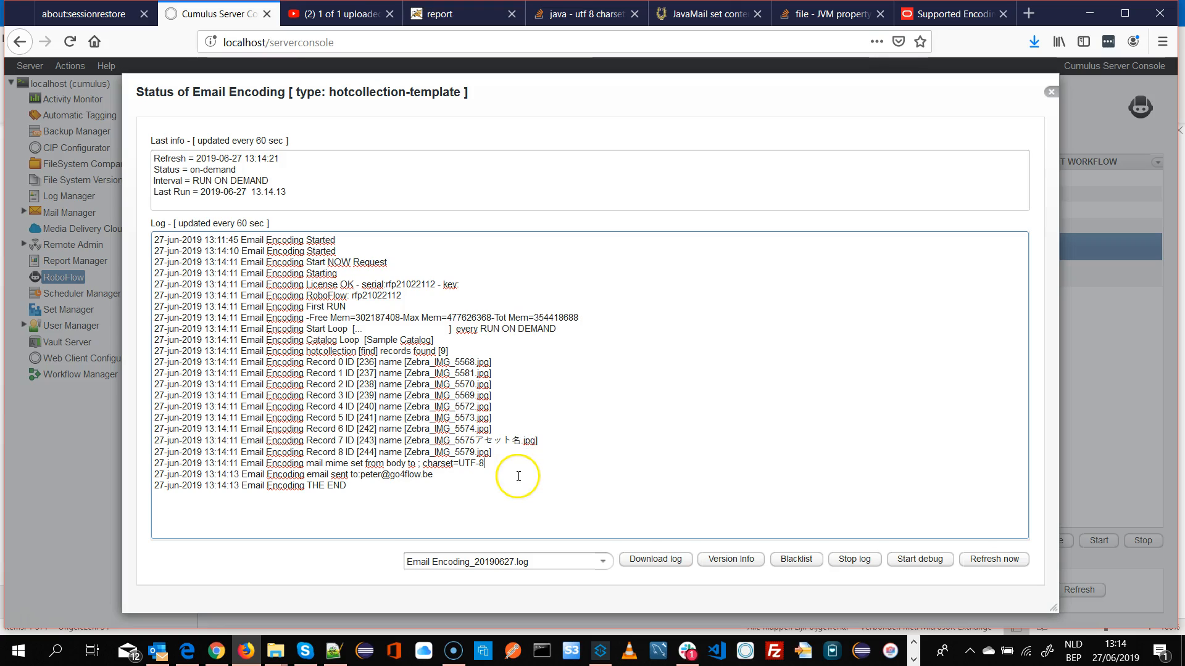
pyautogui.moveTo(423, 464); pyautogui.dragTo(526, 465)
pyautogui.click(531, 469)
pyautogui.click(1051, 93)
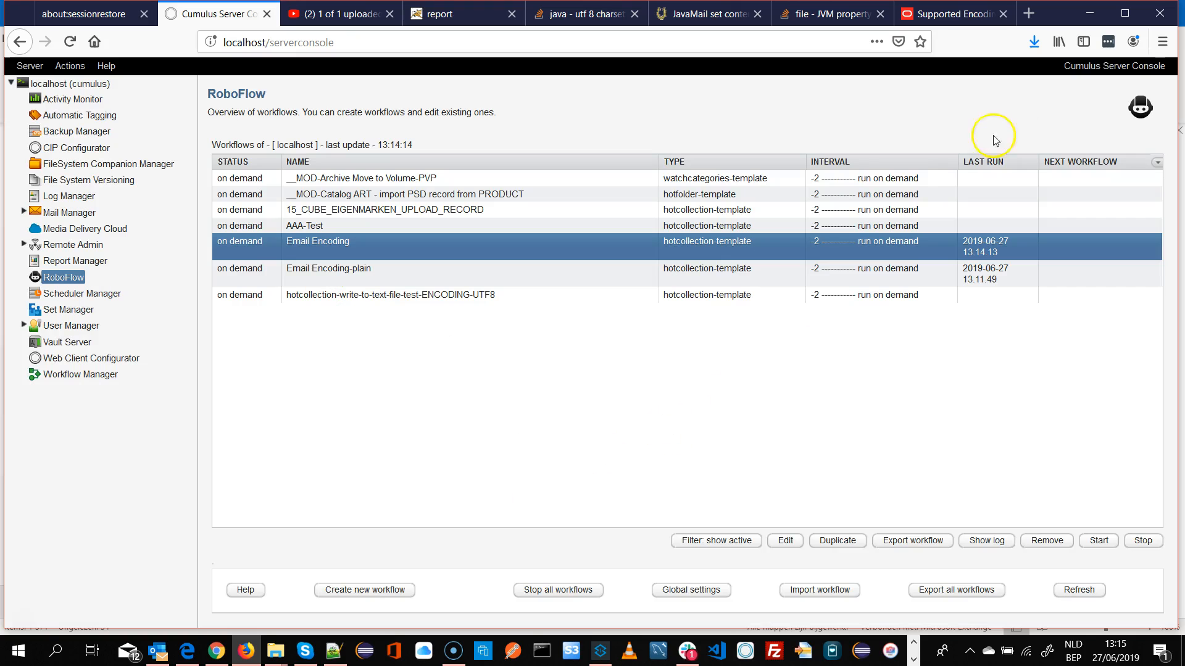
# Switch to Outlook and check how the Zebra_IMG_5575 file name is rendered in the newest "Document modified UTF8 test" e-mail
pyautogui.click(160, 651)
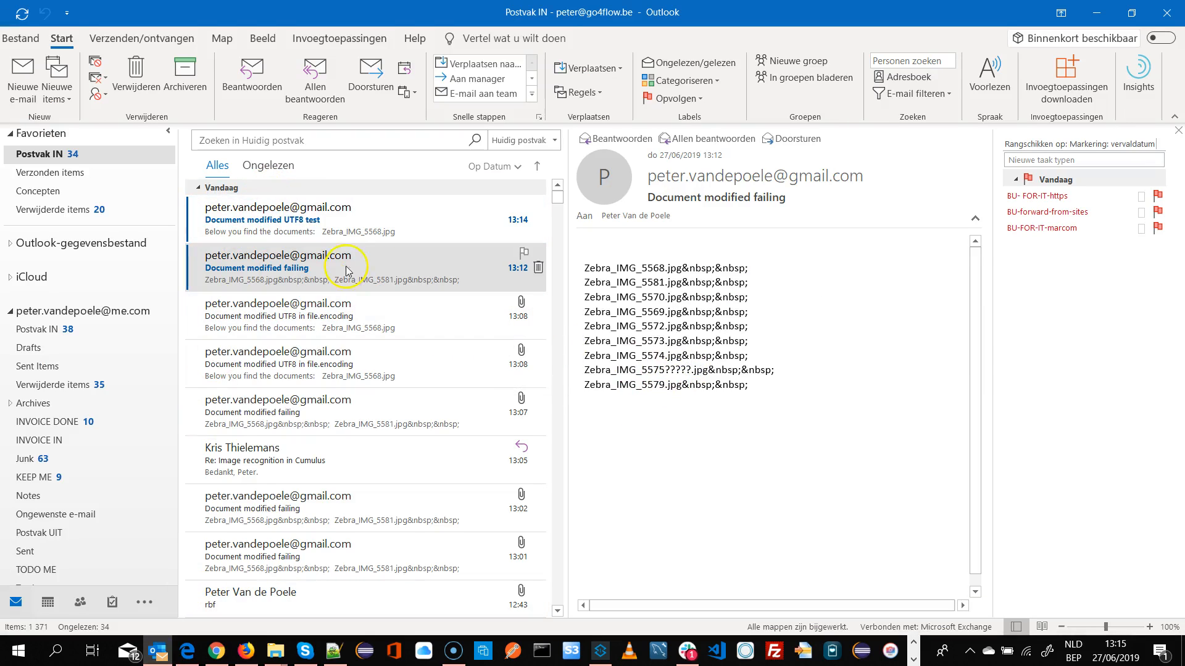
pyautogui.click(288, 231)
pyautogui.moveTo(642, 502); pyautogui.dragTo(722, 503)
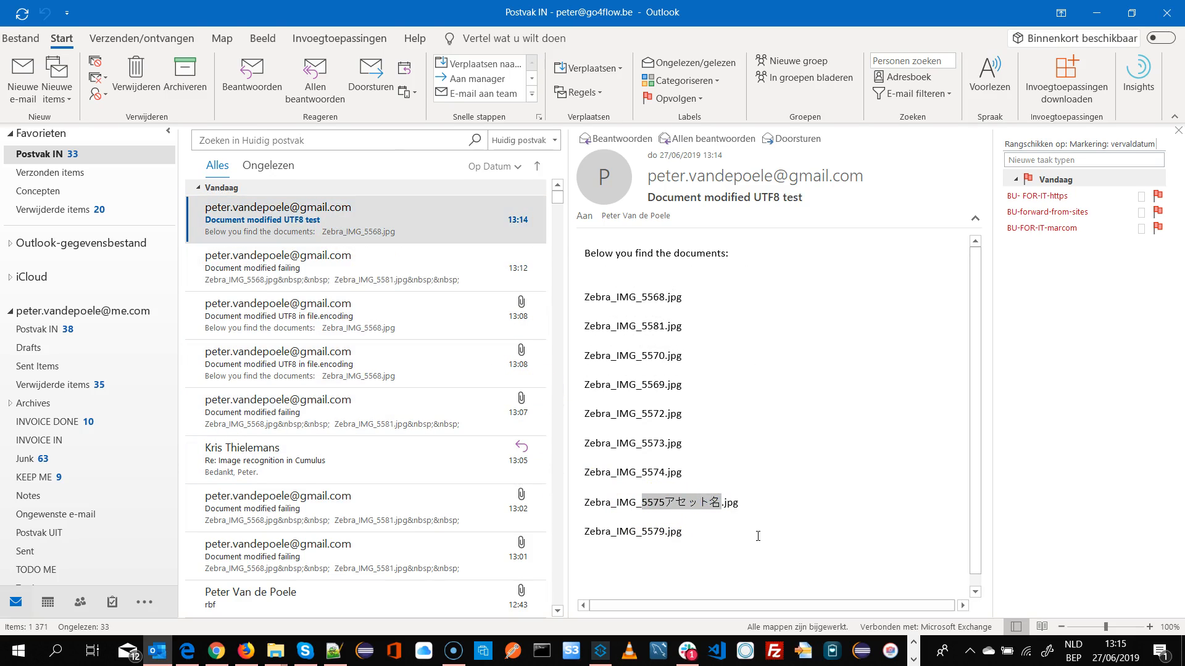
pyautogui.click(582, 293)
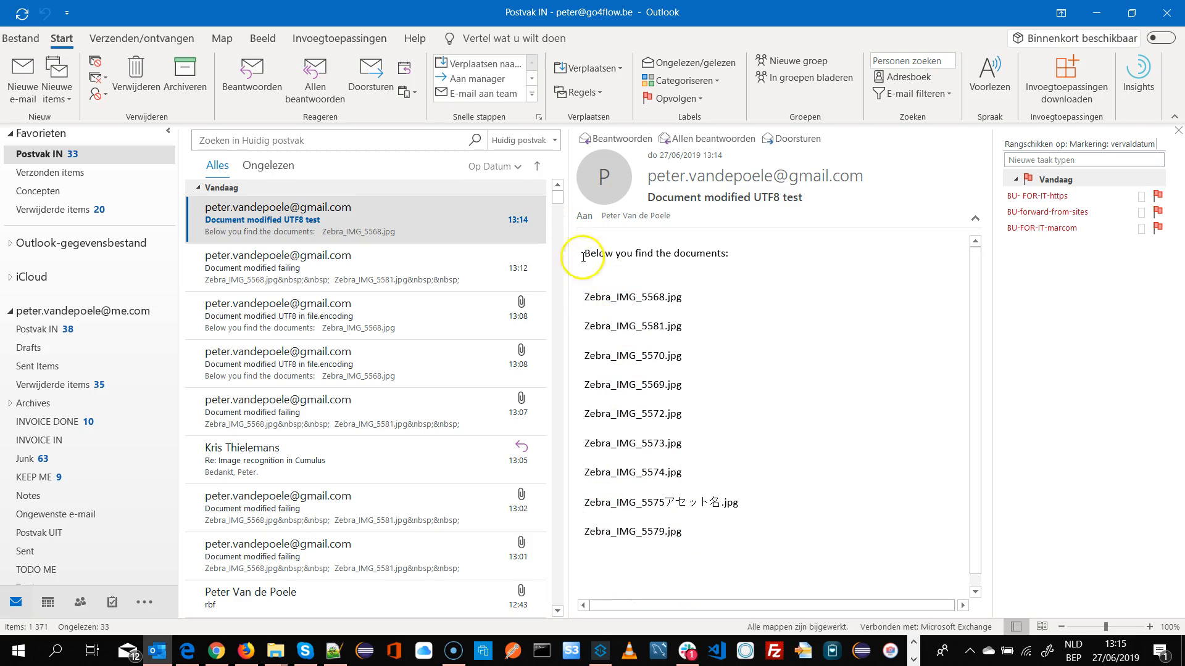
pyautogui.moveTo(591, 505); pyautogui.dragTo(818, 515)
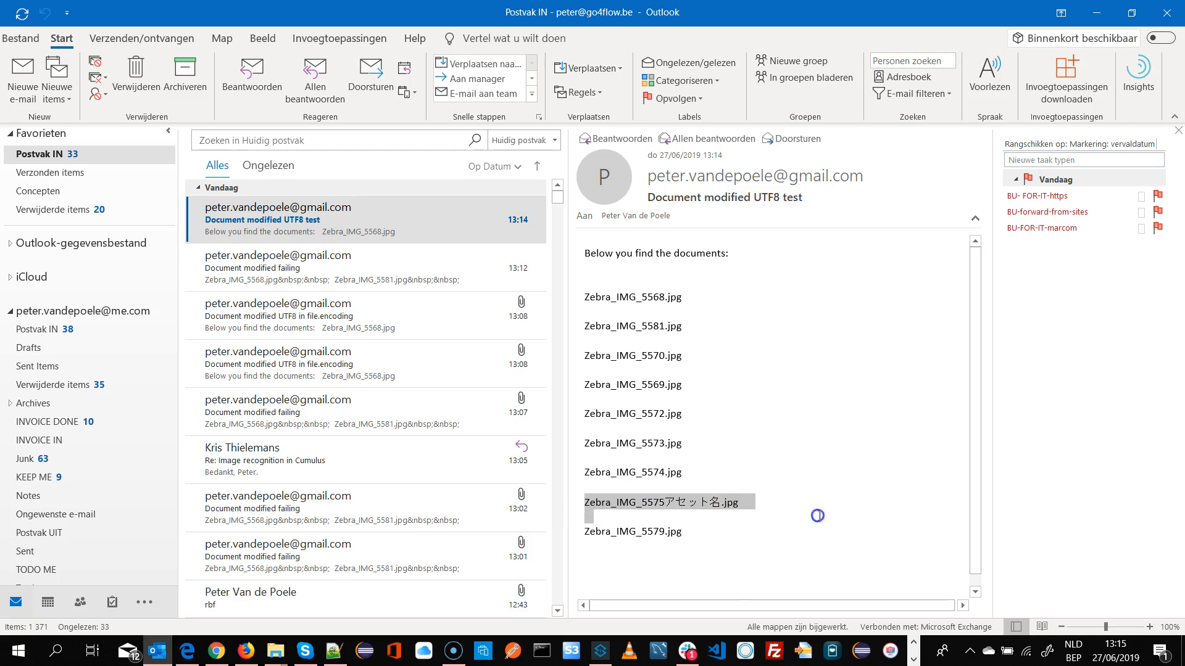
pyautogui.click(817, 516)
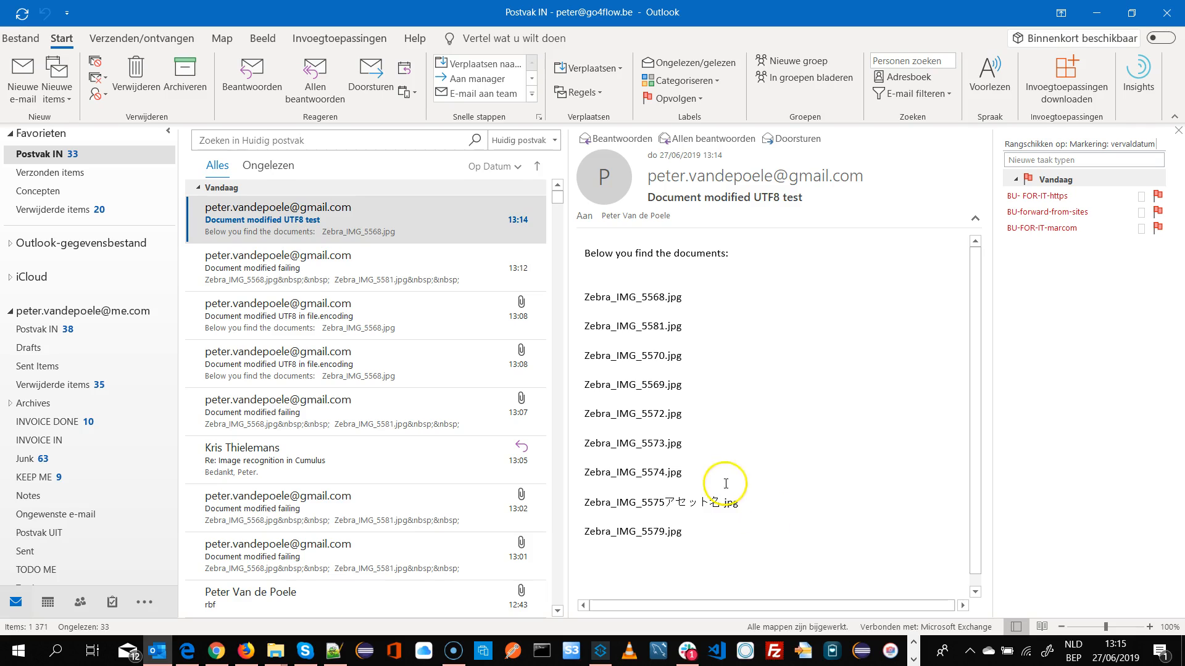
pyautogui.moveTo(643, 501); pyautogui.dragTo(721, 508)
pyautogui.click(765, 512)
# Switch back to Firefox and read the mail mime charset entry for RoboFlow 11.2.0.6 in the Email Encoding workflow's version info
pyautogui.click(187, 654)
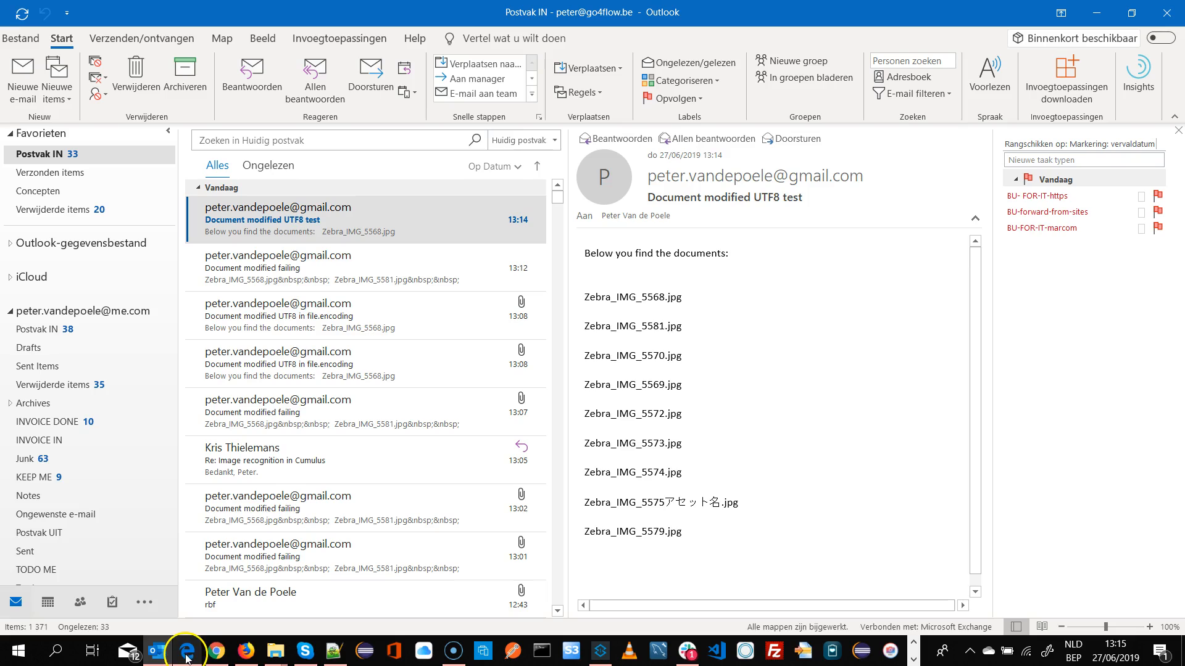
pyautogui.click(247, 651)
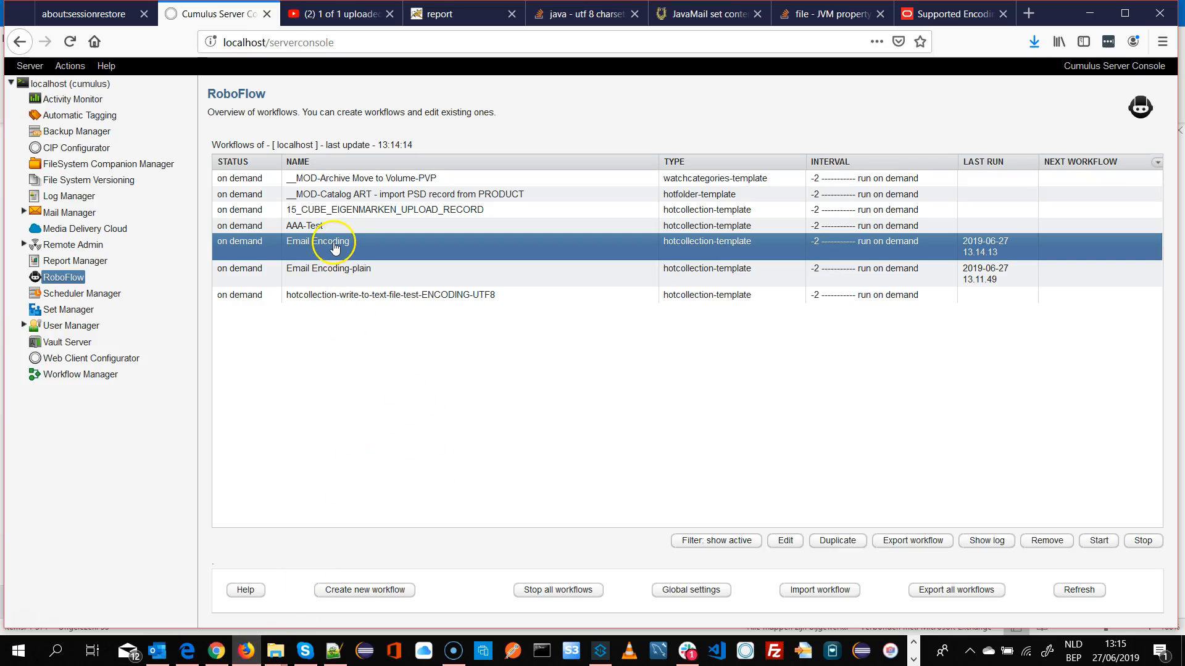
pyautogui.click(987, 540)
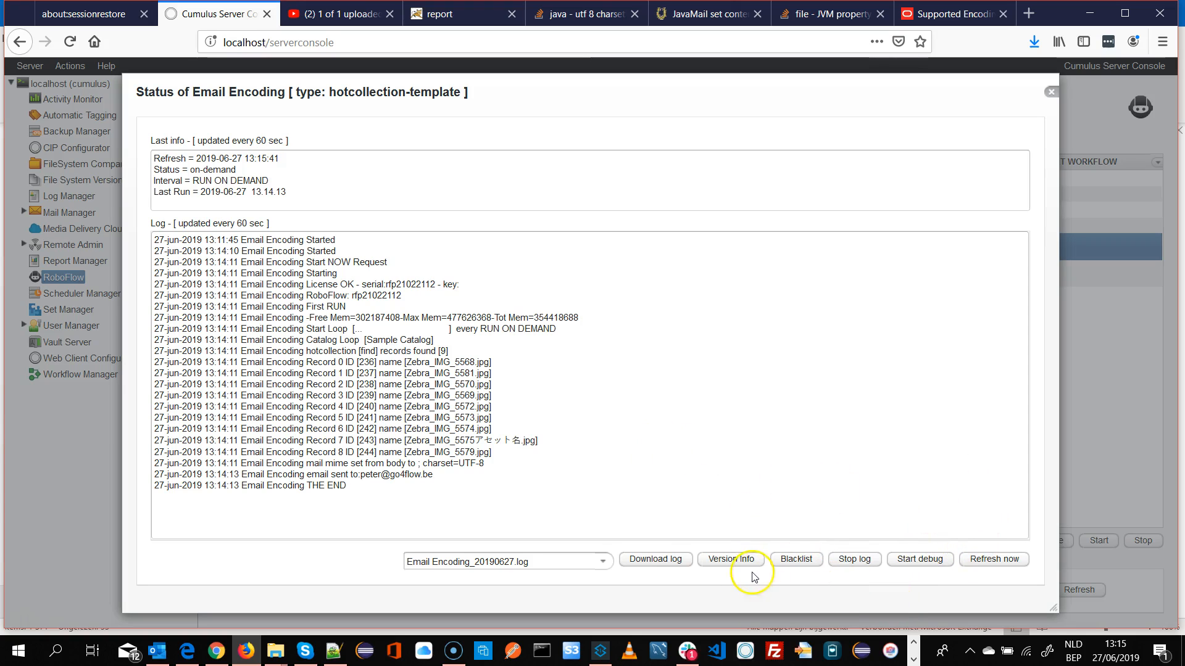
pyautogui.click(730, 559)
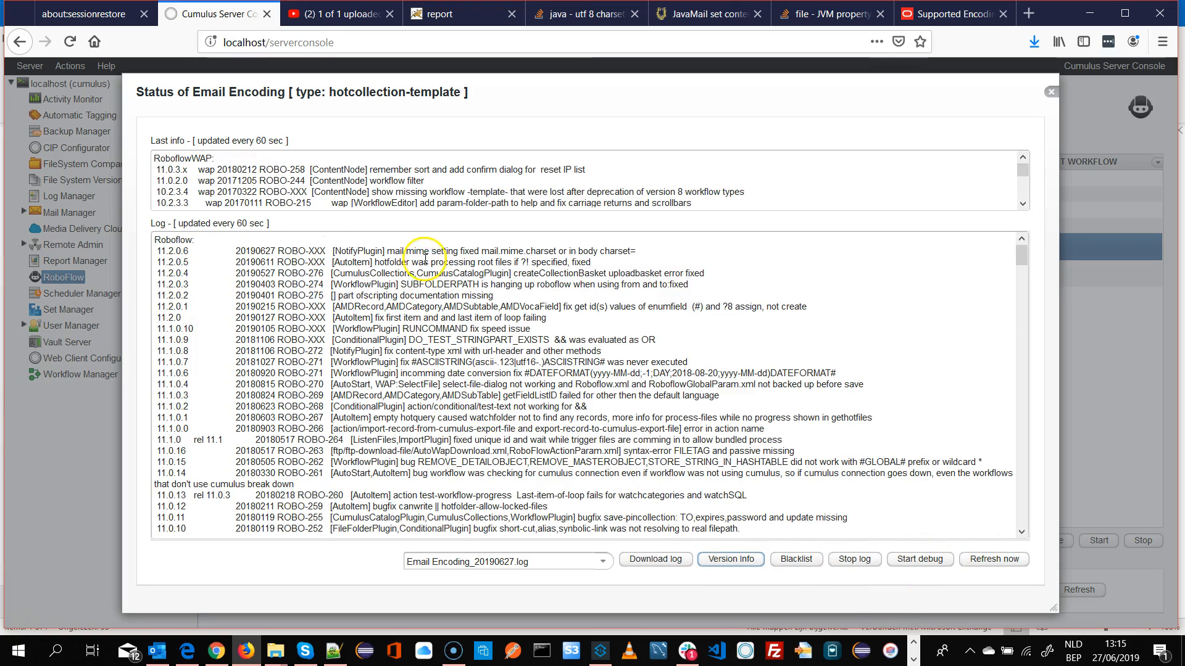
pyautogui.moveTo(155, 240); pyautogui.dragTo(195, 240)
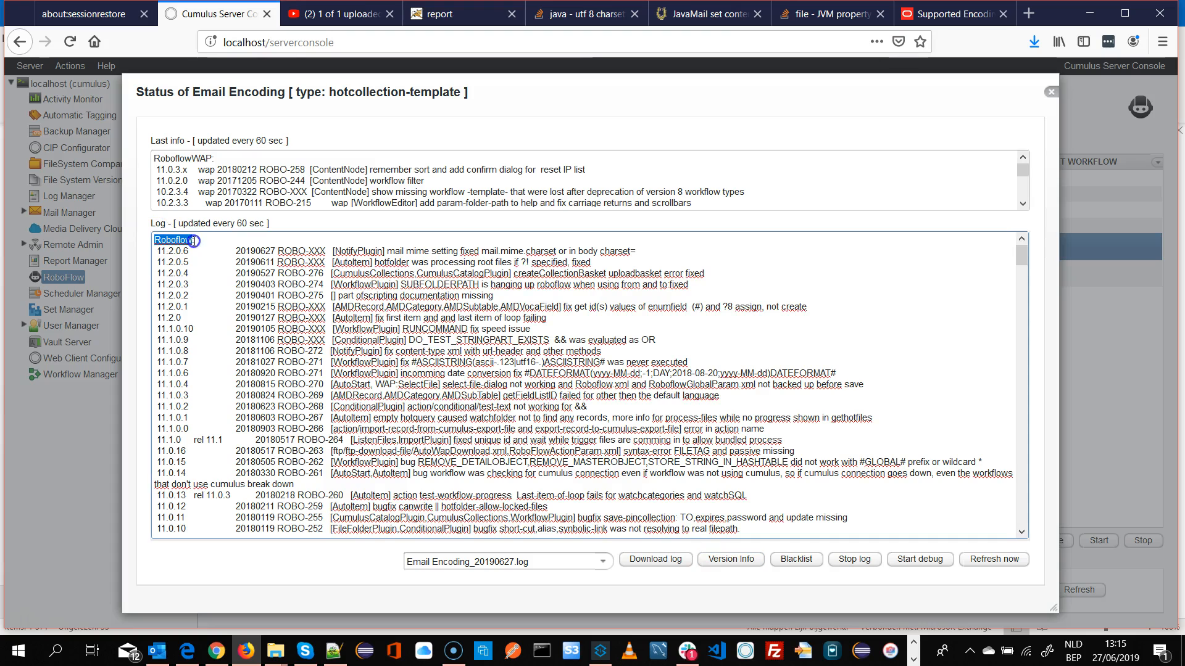
pyautogui.click(332, 257)
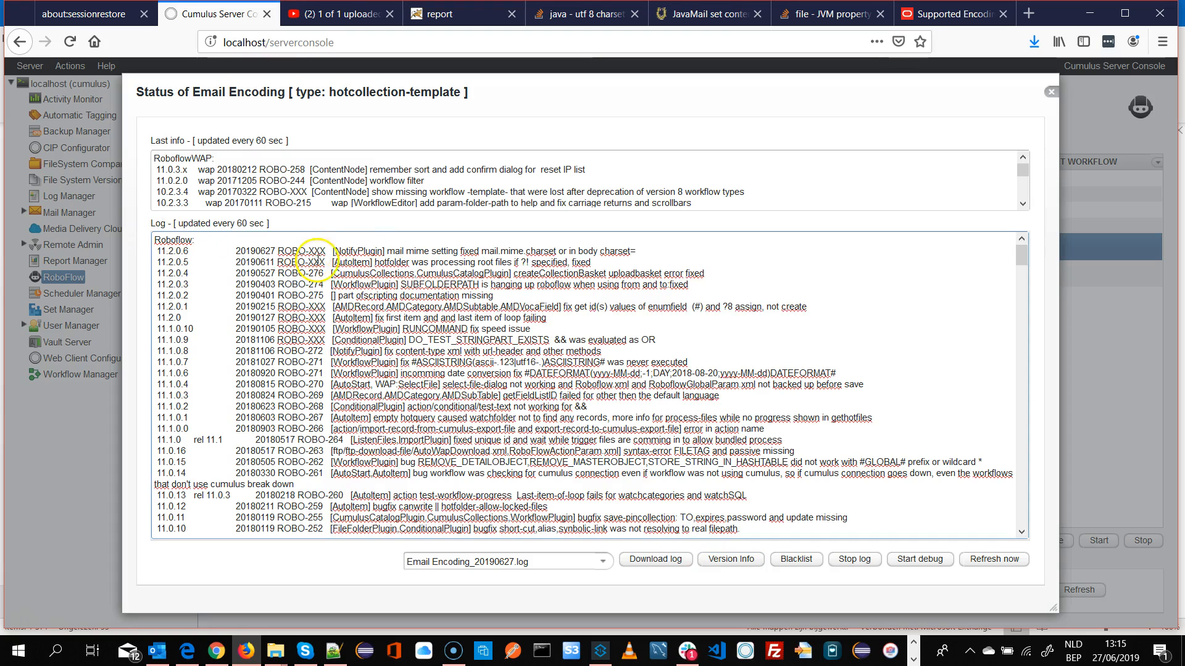
pyautogui.moveTo(387, 250); pyautogui.dragTo(543, 250)
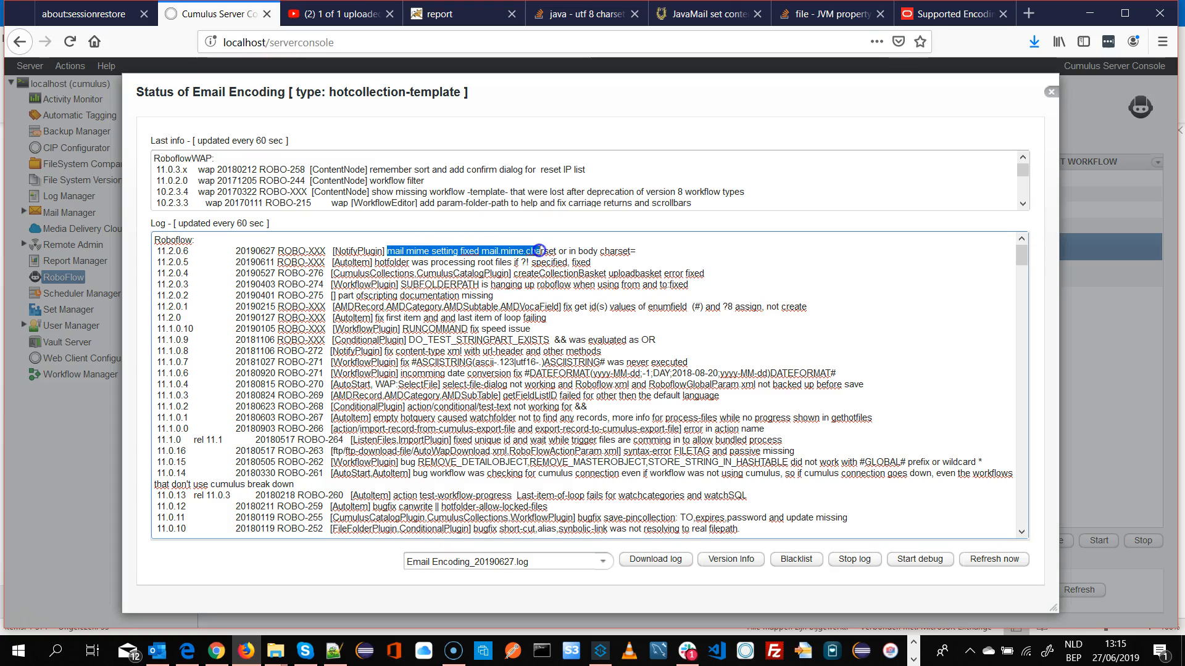
pyautogui.click(547, 252)
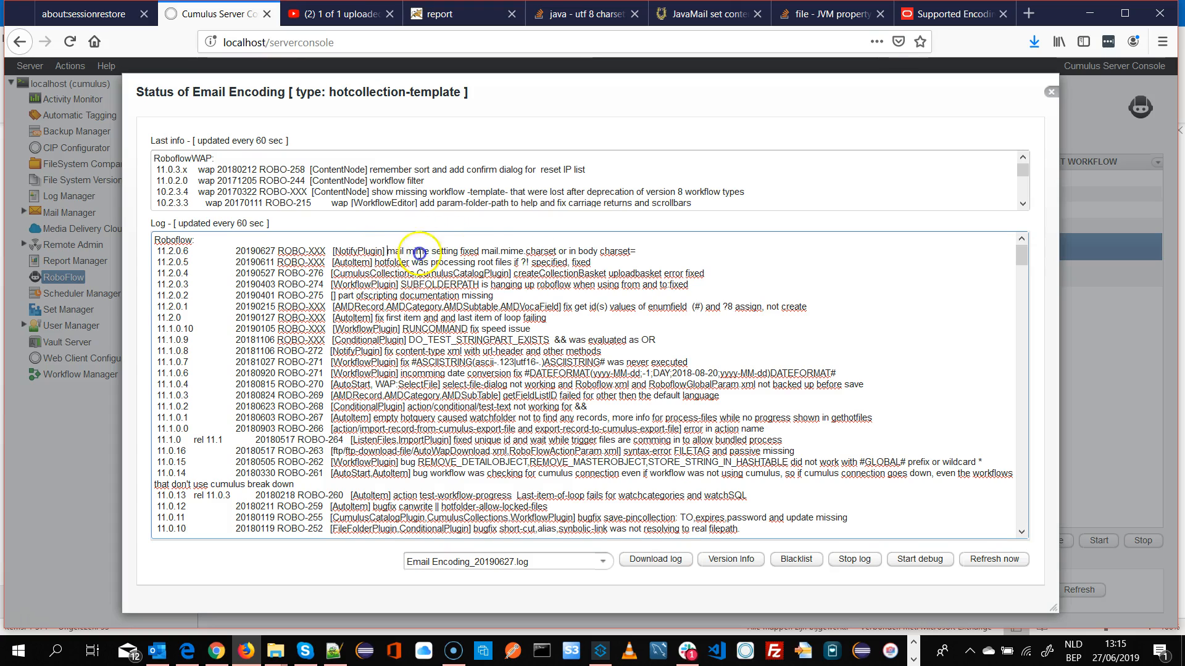
pyautogui.moveTo(387, 251); pyautogui.dragTo(623, 250)
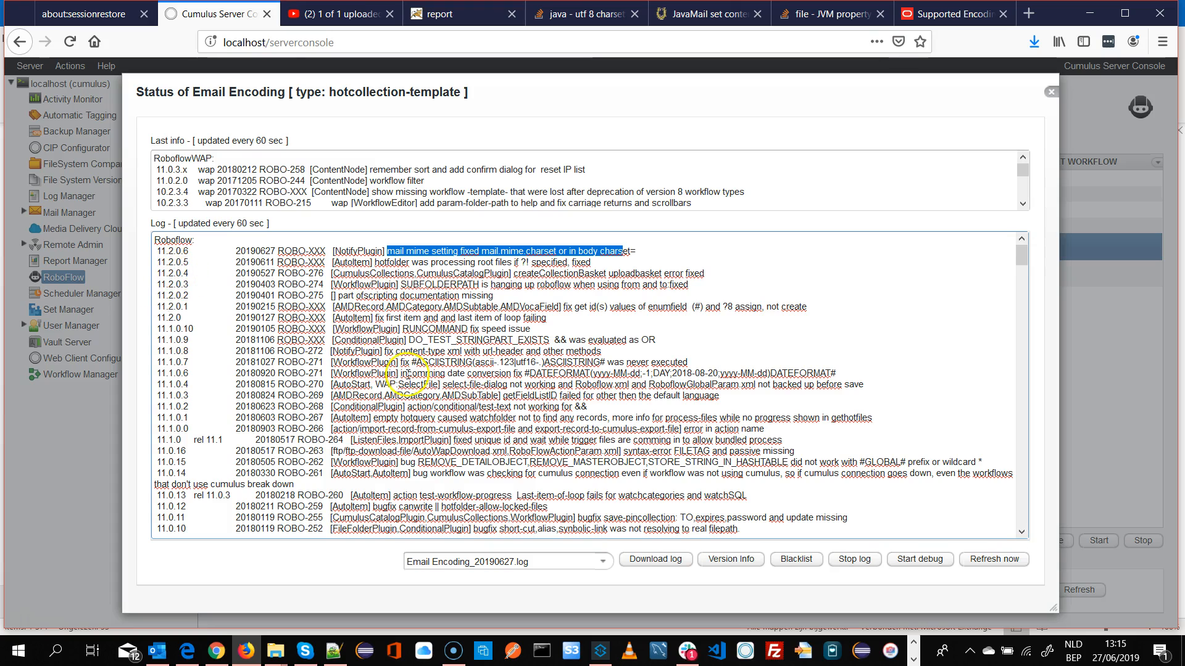
pyautogui.click(515, 260)
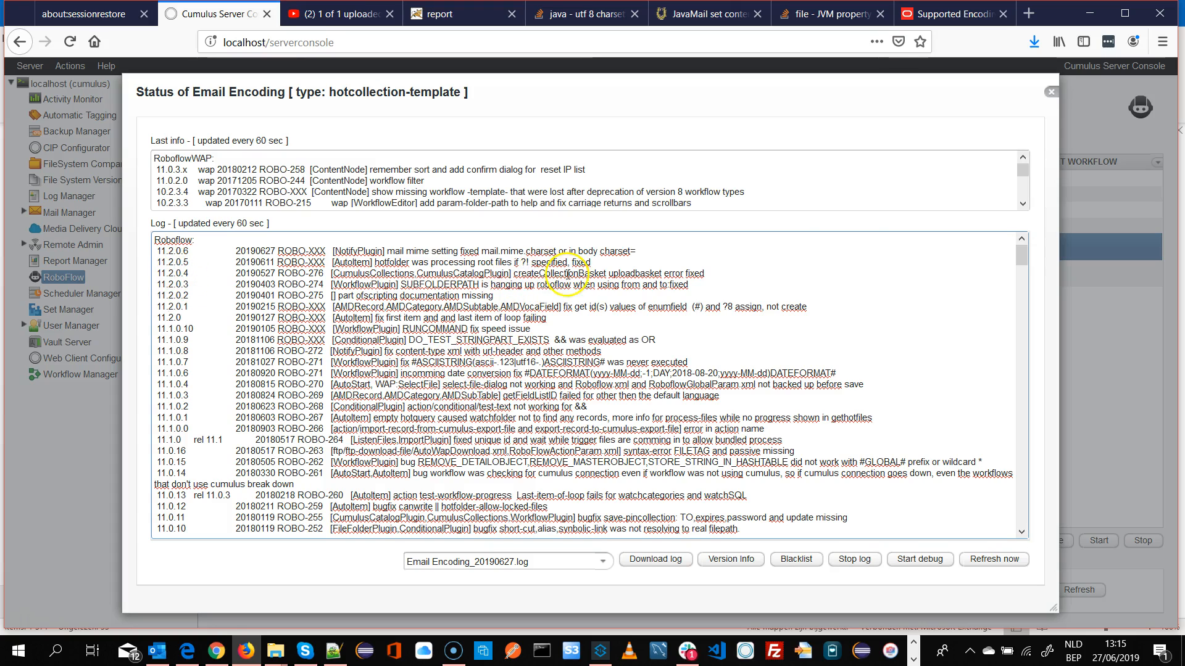
pyautogui.click(1050, 91)
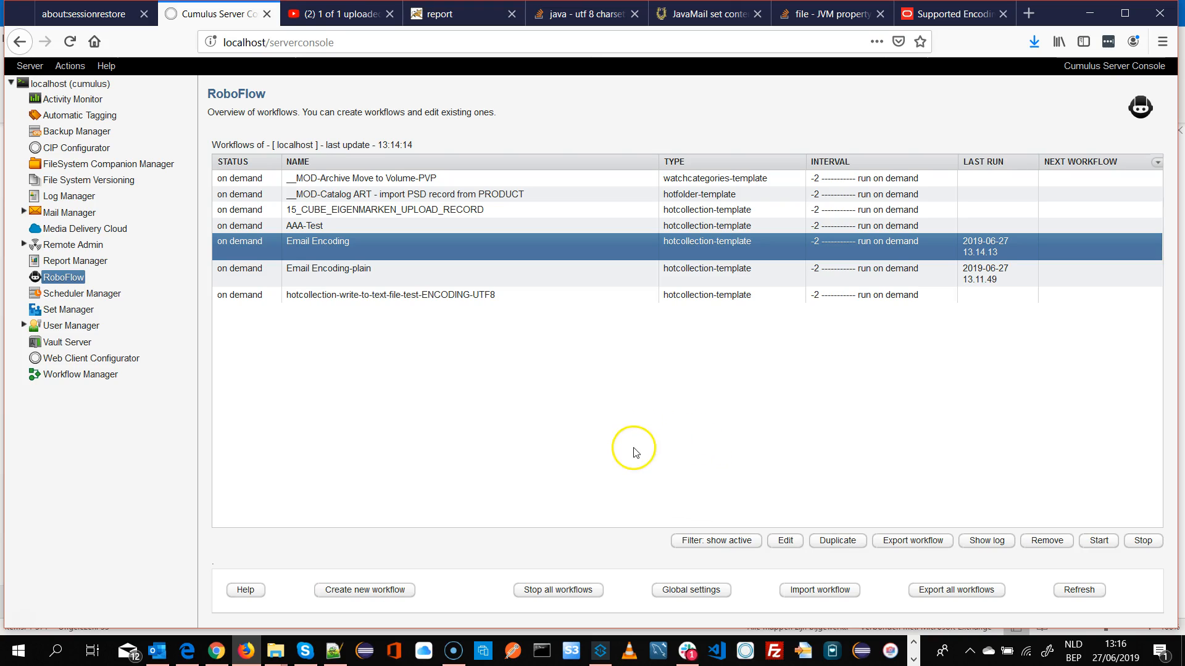
# Switch to Notepad++ and uncomment the wrapper.java.additional.3=-Dmail.mime.charset=UTF-8 line in wrapper.conf
pyautogui.click(334, 651)
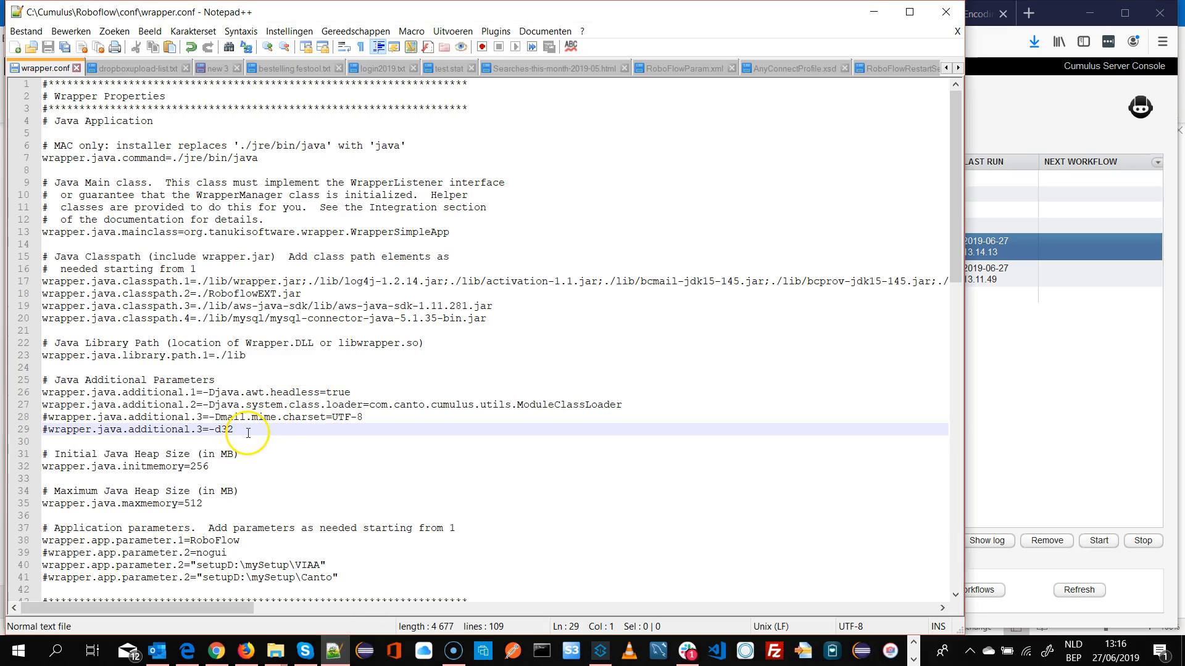
pyautogui.click(49, 417)
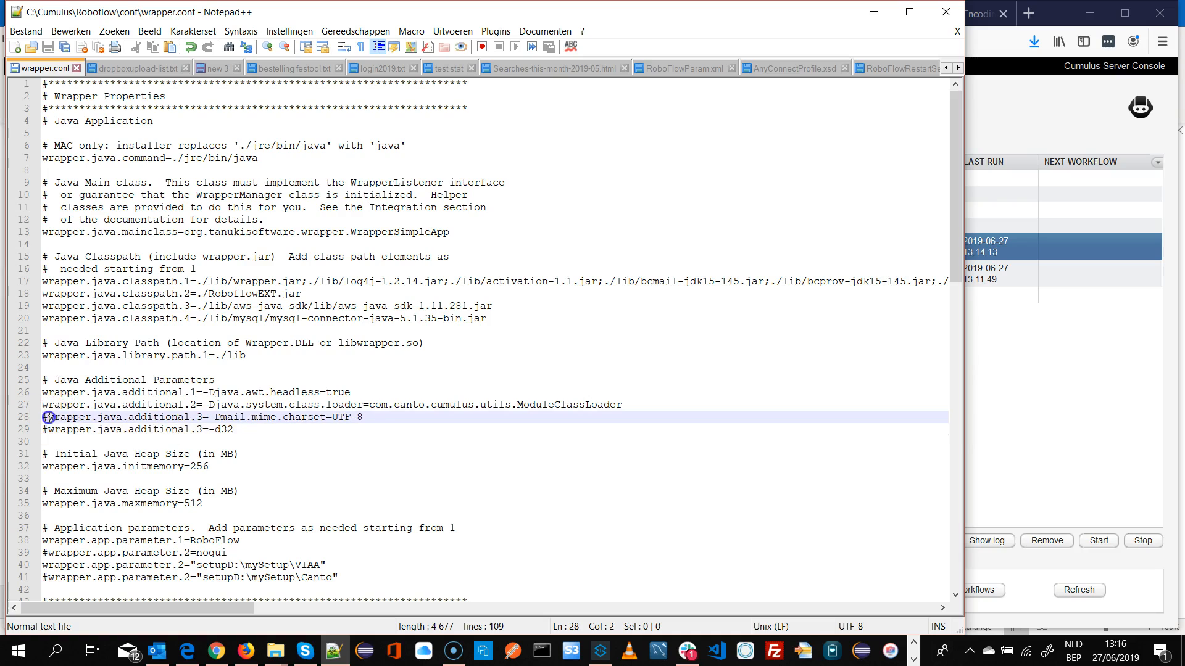
pyautogui.press('BackSpace')
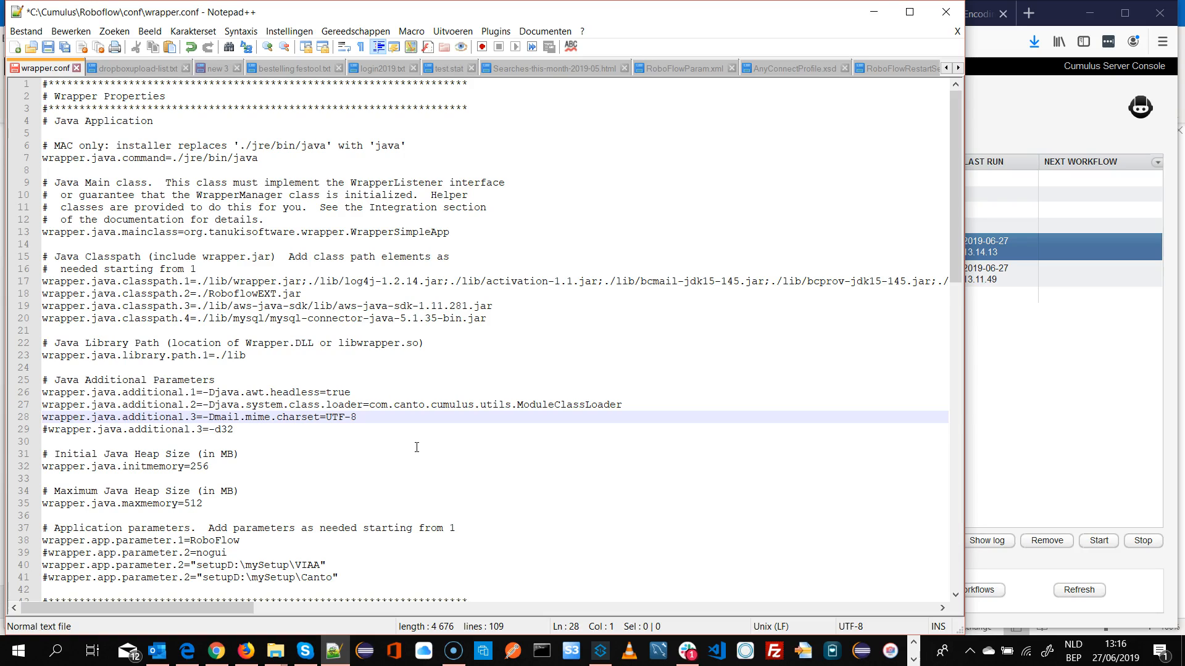
pyautogui.hotkey('shift', 'Down')
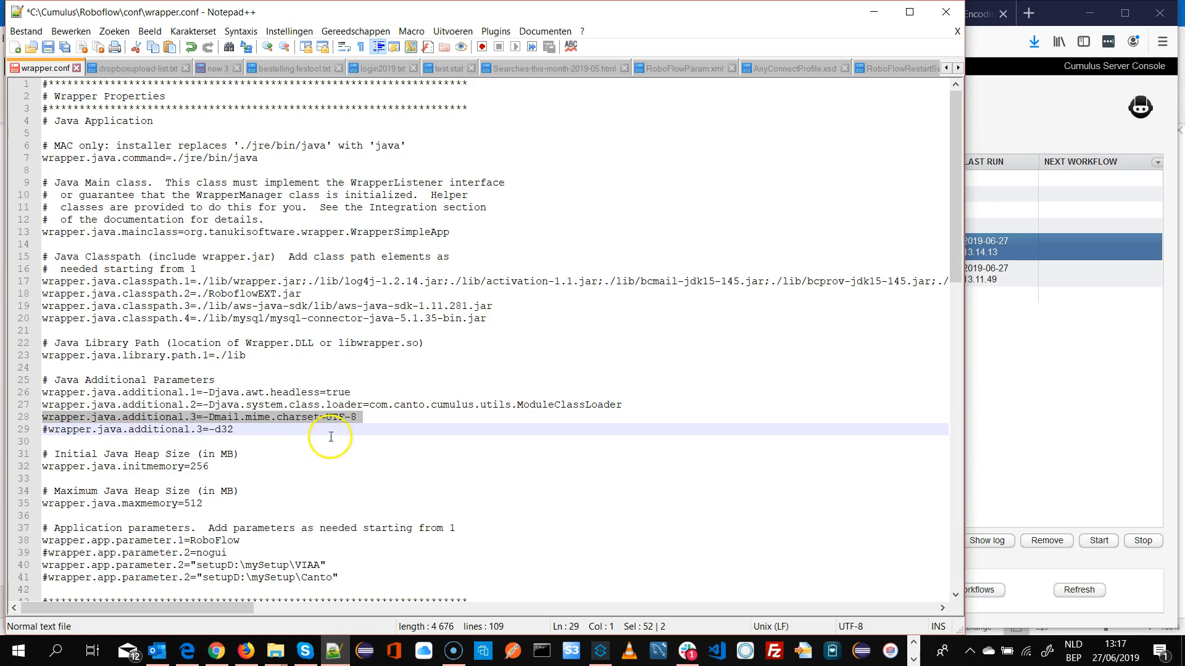
pyautogui.doubleClick(337, 418)
pyautogui.click(368, 419)
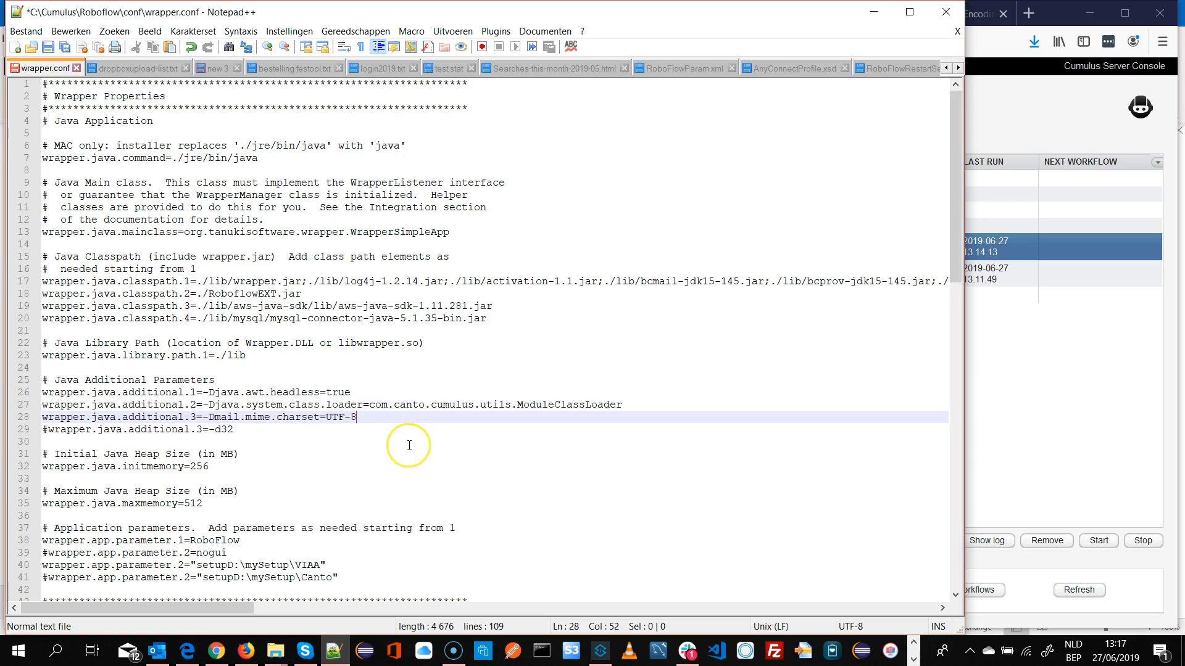
# Comment out the -Dmail.mime.charset=UTF-8 line in wrapper.conf with #, save the file and switch back to Firefox
pyautogui.press('Home')
pyautogui.write('#')
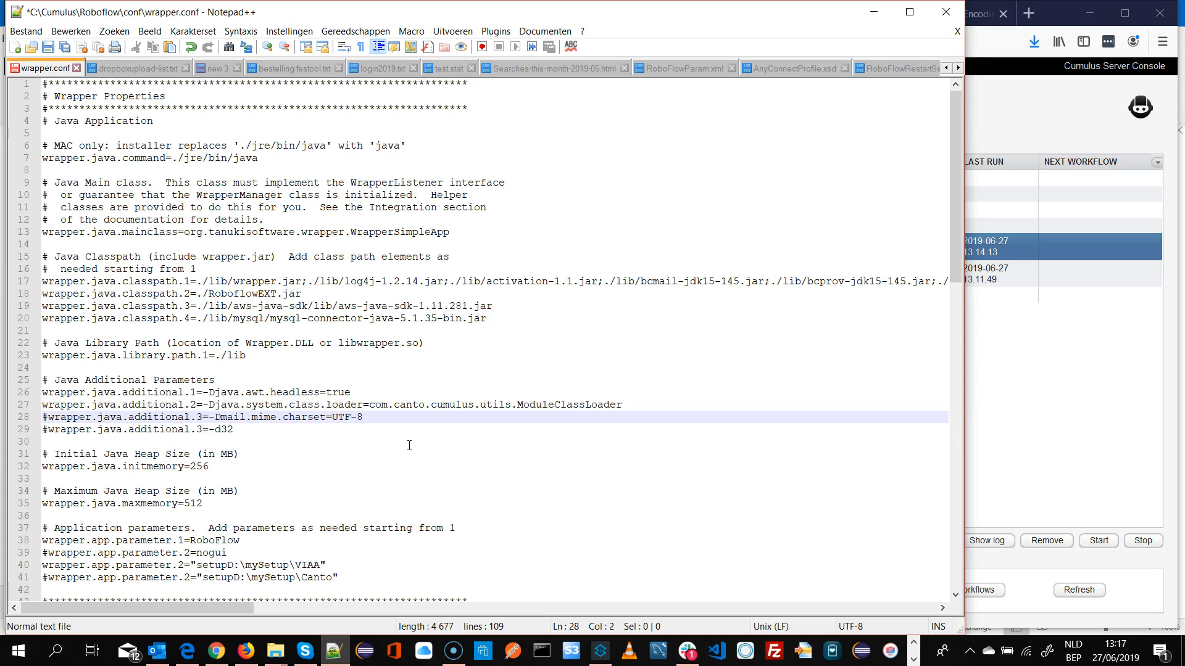
pyautogui.hotkey('ctrl', 's')
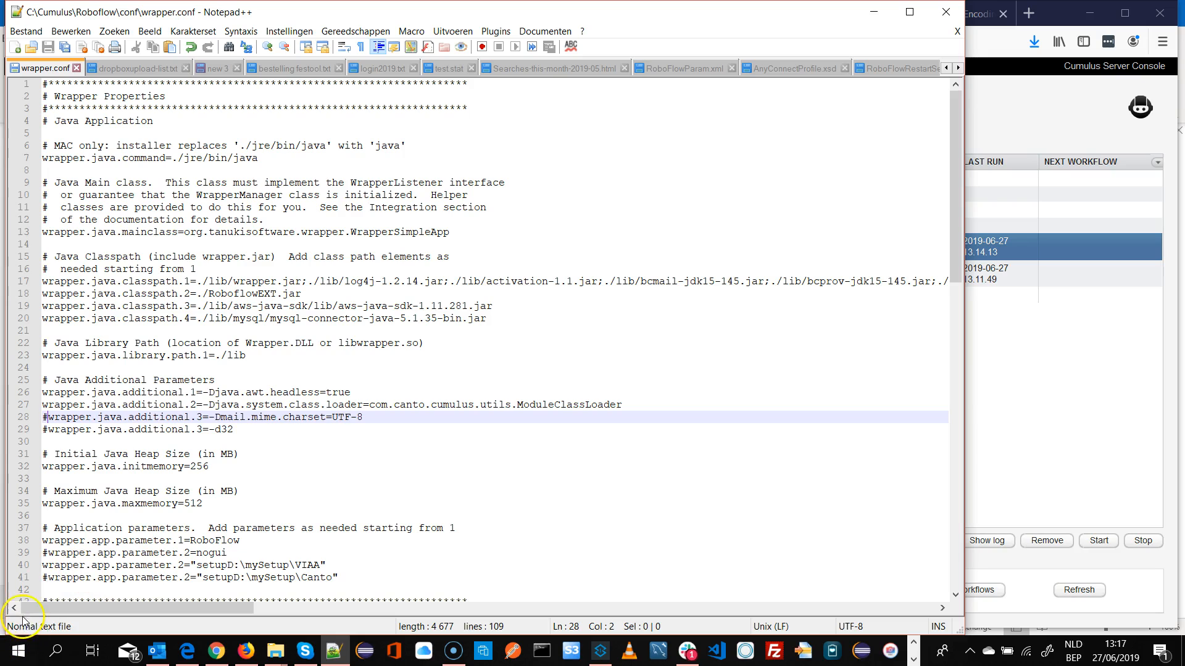
pyautogui.click(1036, 437)
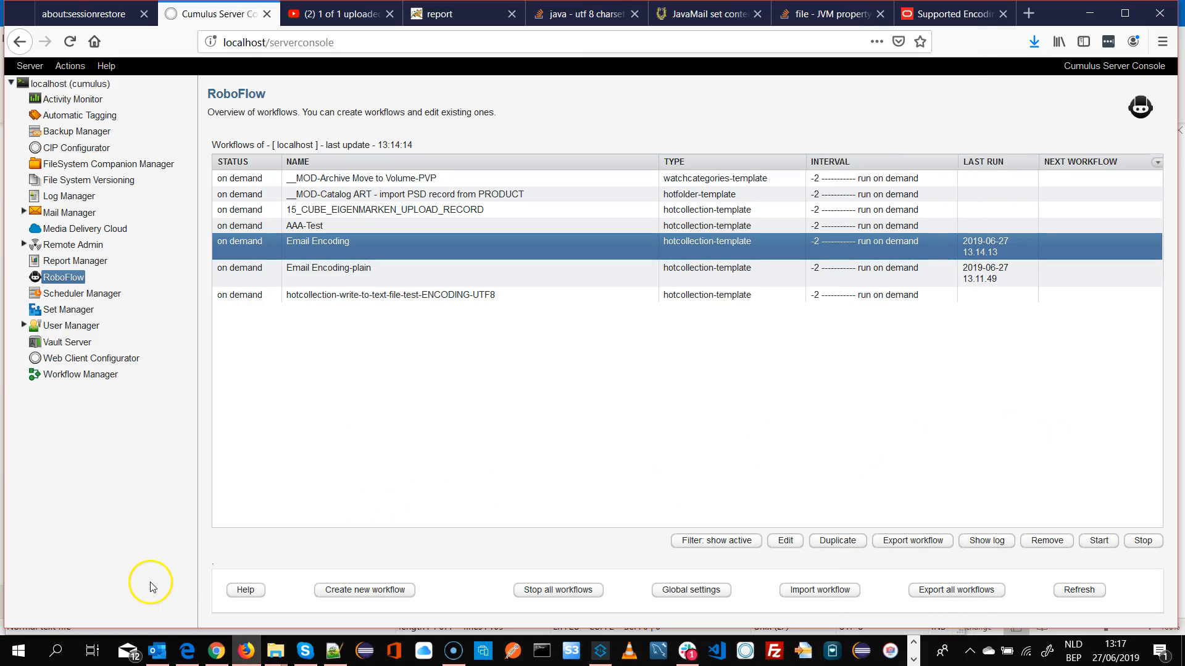